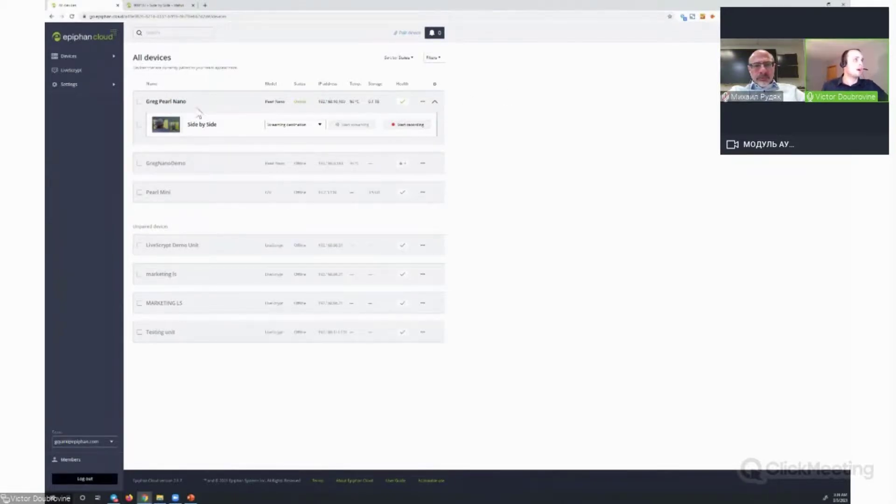
Start recording the Side by Side channel on the online Pearl Nano and open that channel's details
{"action": "left_click", "coordinate": [392, 127]}
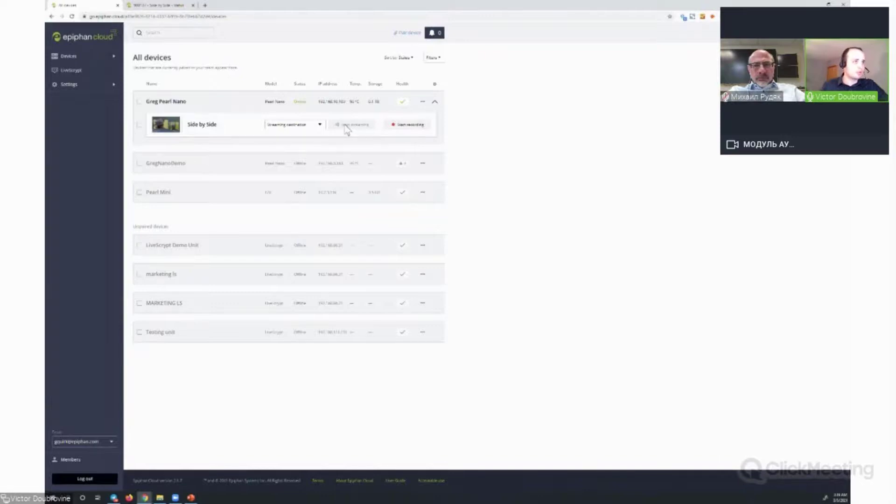
{"action": "left_click", "coordinate": [397, 125]}
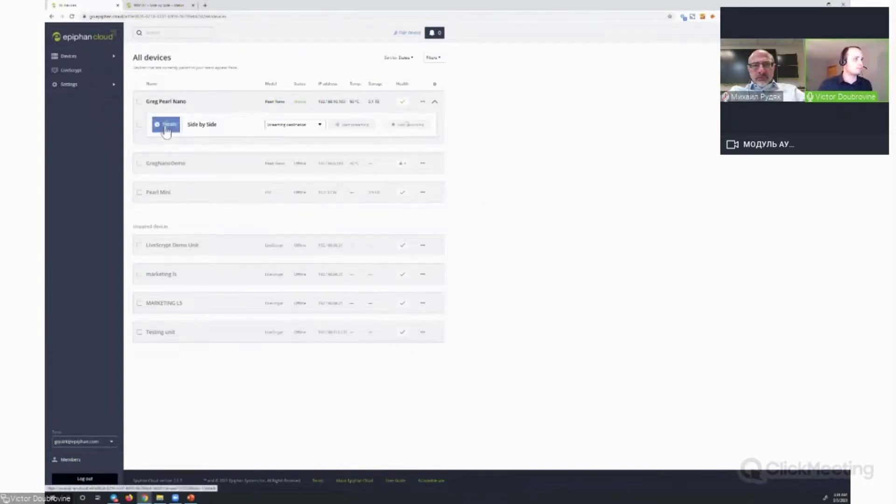
{"action": "left_click", "coordinate": [165, 127]}
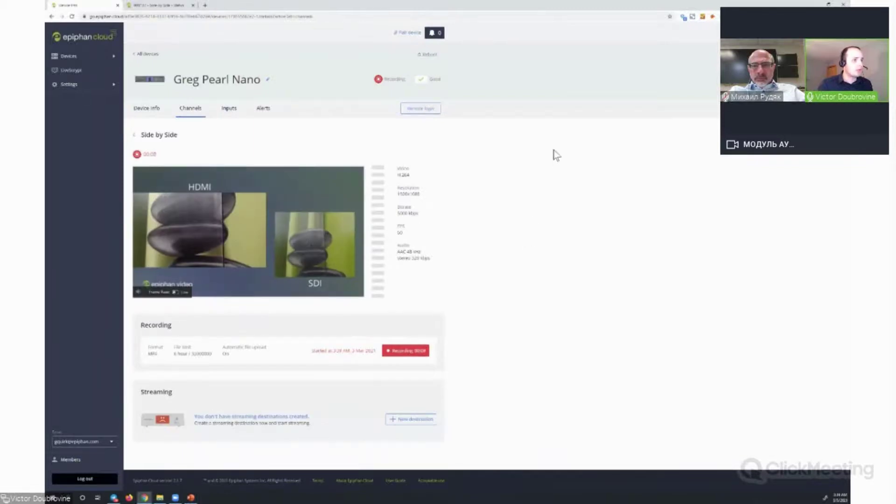
Examine the destination types offered for a new streaming destination on the Side by Side channel
{"action": "left_click", "coordinate": [425, 419]}
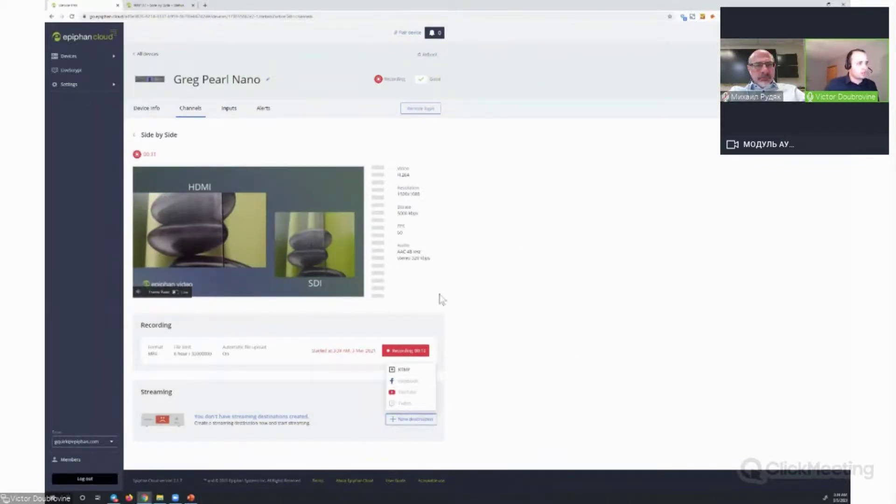
{"action": "left_click", "coordinate": [461, 391]}
{"action": "left_click", "coordinate": [425, 419]}
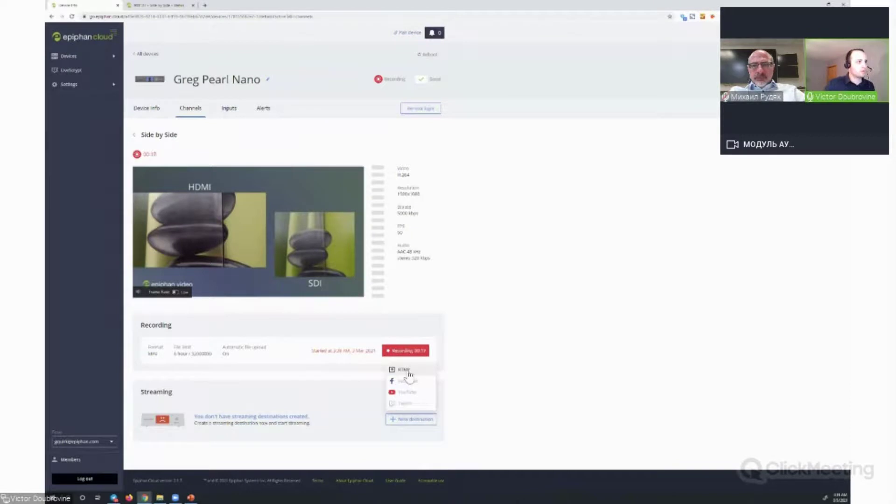
{"action": "left_click", "coordinate": [519, 348]}
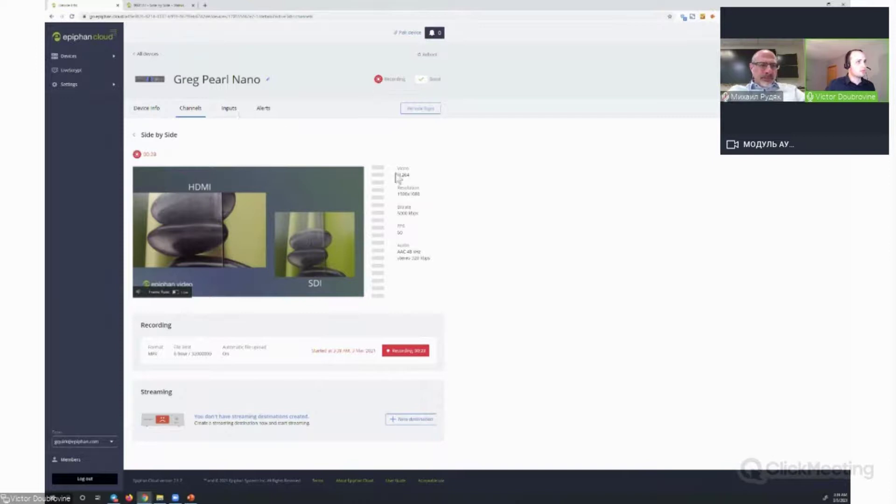
Open the Pearl Nano's own admin page through remote login and enlarge the page for reading
{"action": "left_click", "coordinate": [421, 114]}
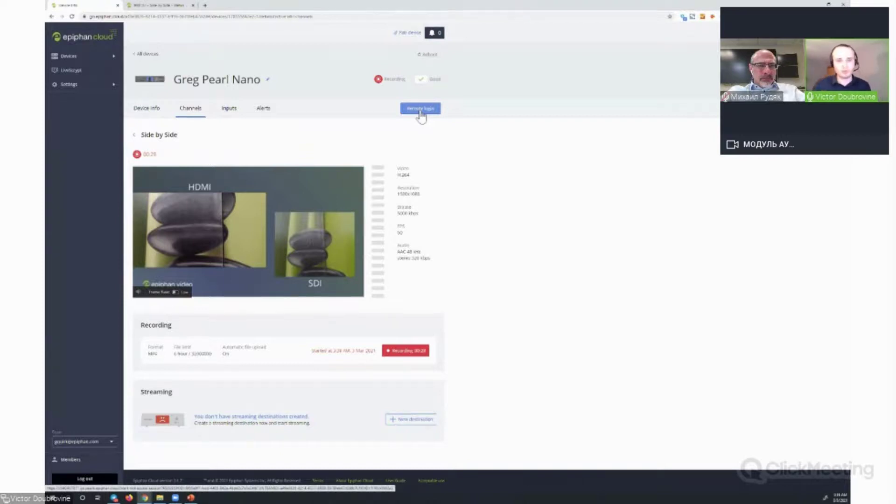
{"action": "left_click", "coordinate": [421, 114]}
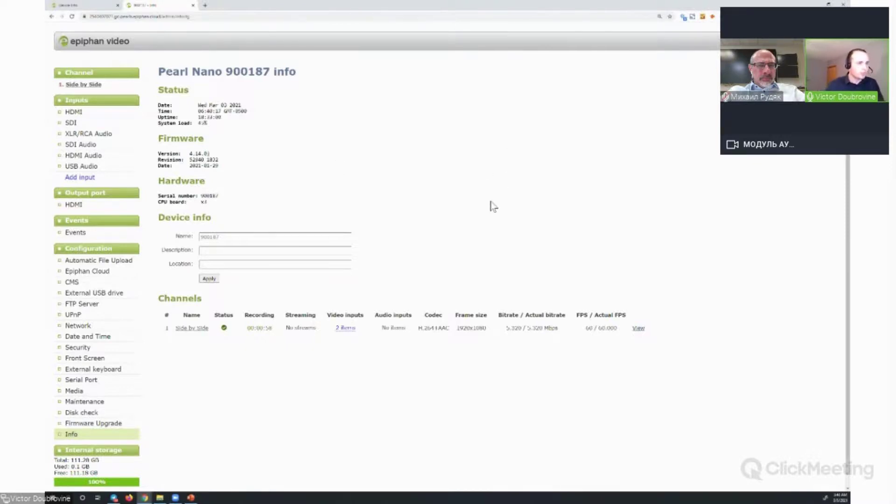
{"action": "key", "text": "ctrl+plus"}
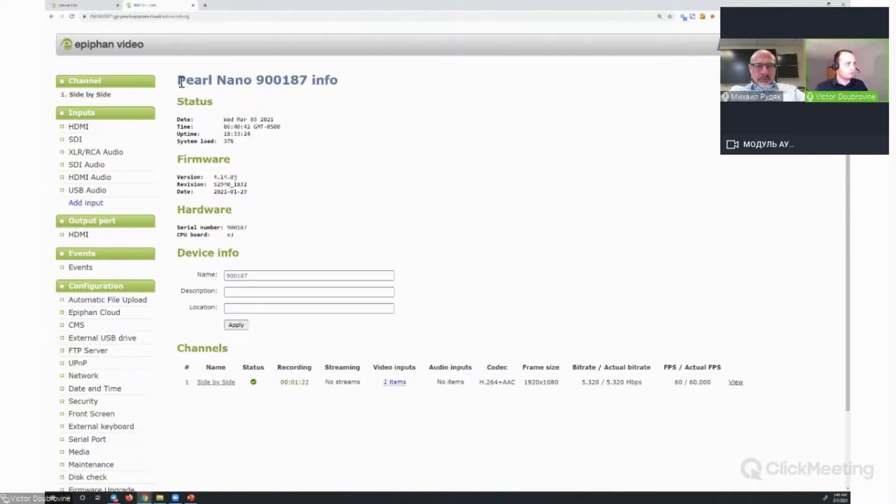
Open the HDMI input's settings and examine the scaling resolutions available for its frame grabber
{"action": "left_click", "coordinate": [80, 127]}
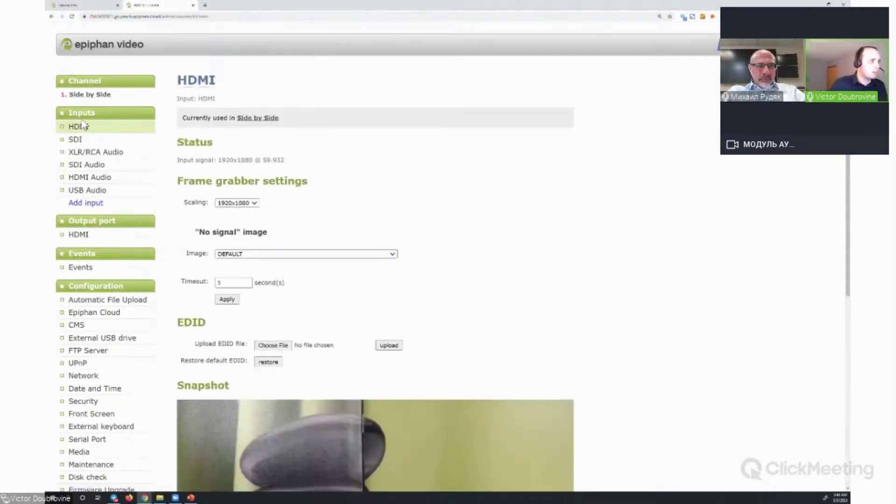
{"action": "left_click", "coordinate": [252, 204]}
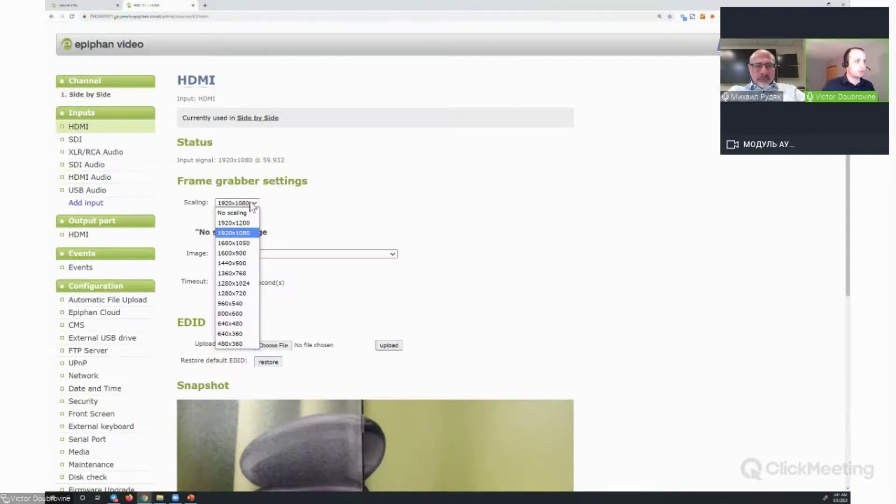
{"action": "left_click", "coordinate": [299, 208]}
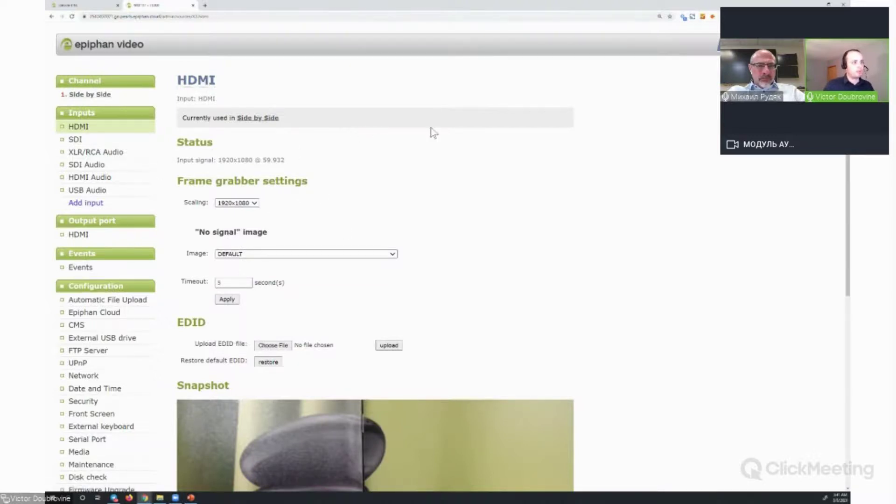
Preview RS2765_Epiphan_Logo_Vert_CMYK-square.png as the HDMI input's "No signal" image and review the remaining input settings
{"action": "scroll", "coordinate": [445, 126], "scroll_direction": "down", "scroll_amount": 1}
{"action": "scroll", "coordinate": [442, 156], "scroll_direction": "up", "scroll_amount": 1}
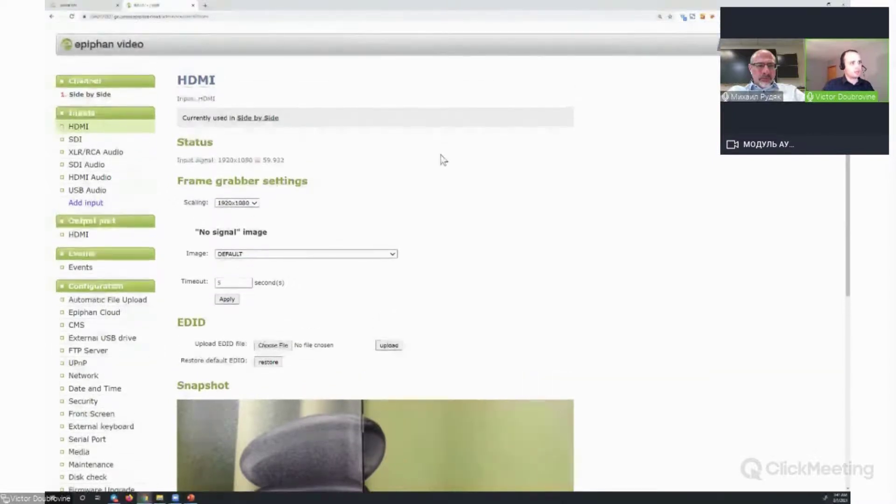
{"action": "scroll", "coordinate": [395, 208], "scroll_direction": "down", "scroll_amount": 1}
{"action": "left_click", "coordinate": [375, 224]}
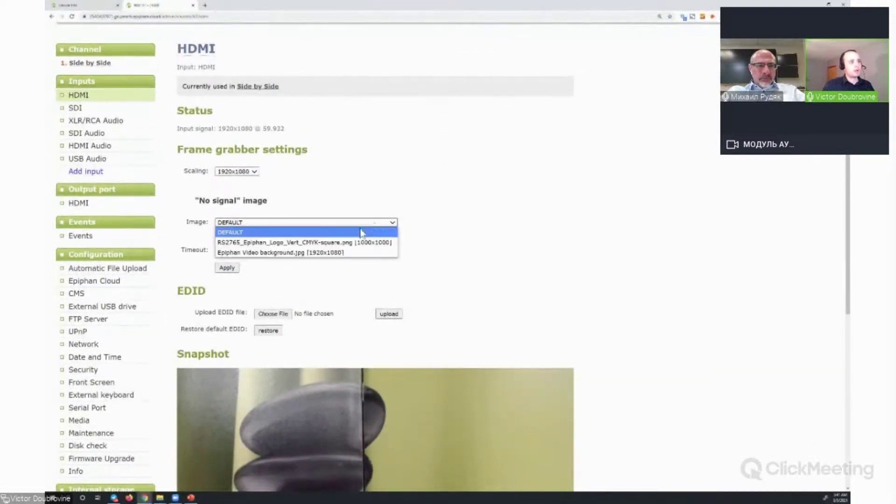
{"action": "left_click", "coordinate": [359, 243]}
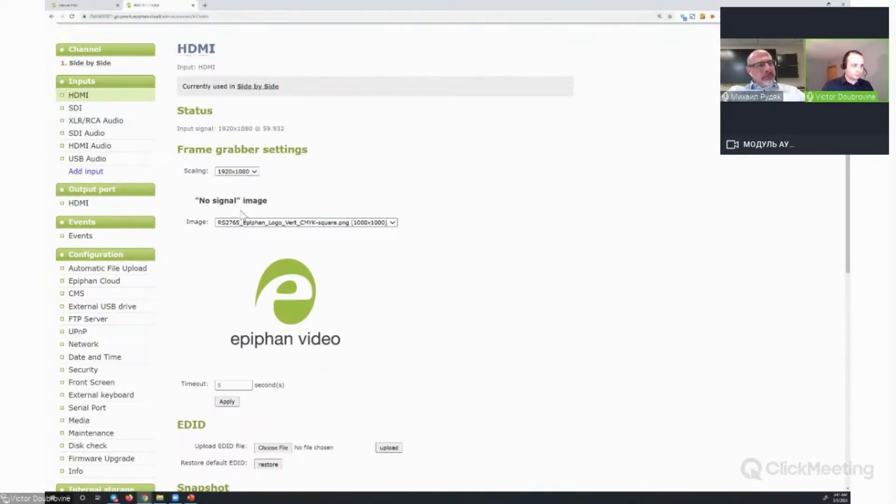
{"action": "scroll", "coordinate": [518, 214], "scroll_direction": "down", "scroll_amount": 3}
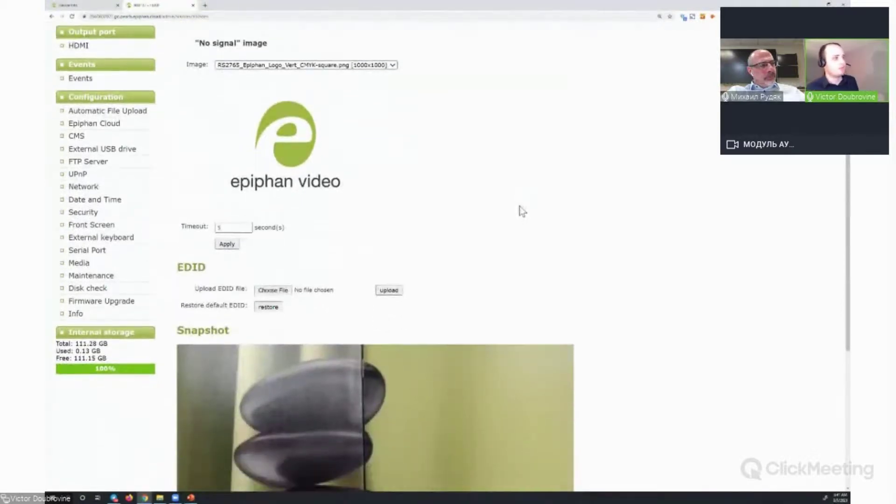
{"action": "scroll", "coordinate": [565, 230], "scroll_direction": "up", "scroll_amount": 3}
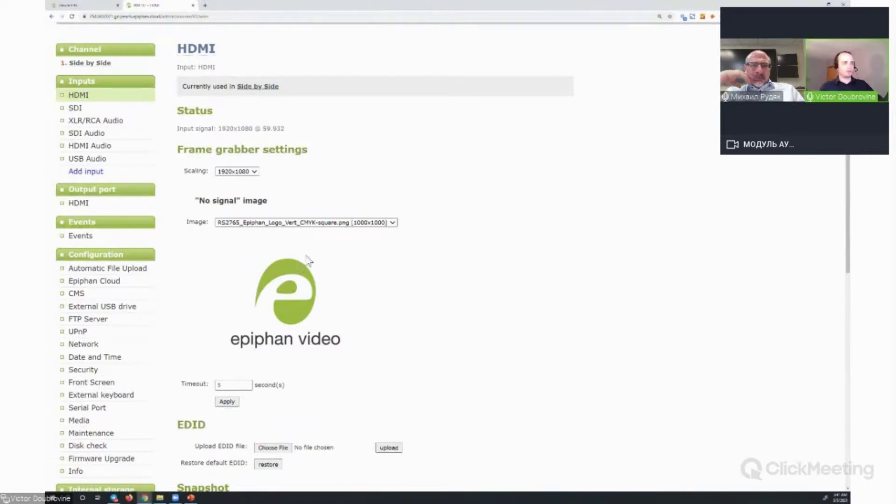
{"action": "scroll", "coordinate": [493, 293], "scroll_direction": "up", "scroll_amount": 1}
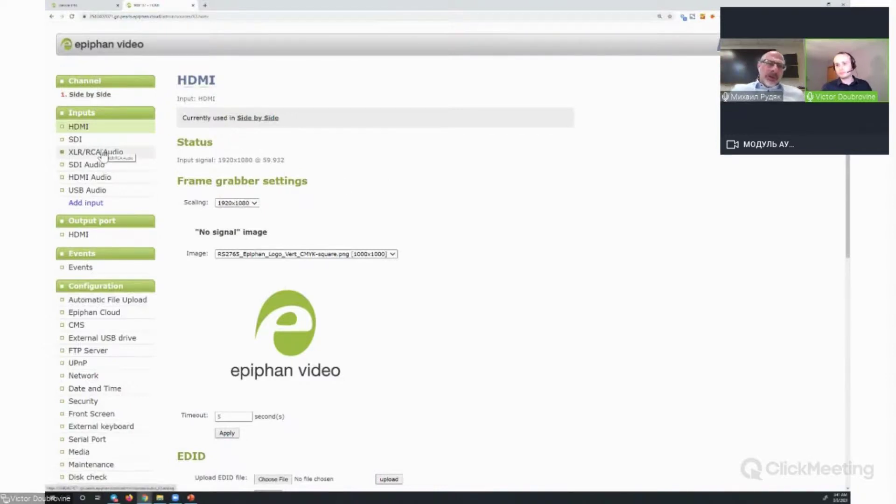
Enlarge the admin page further and examine the XLR/RCA Audio input's settings, including its input gain options
{"action": "key", "text": "ctrl+plus"}
{"action": "key", "text": "ctrl+plus"}
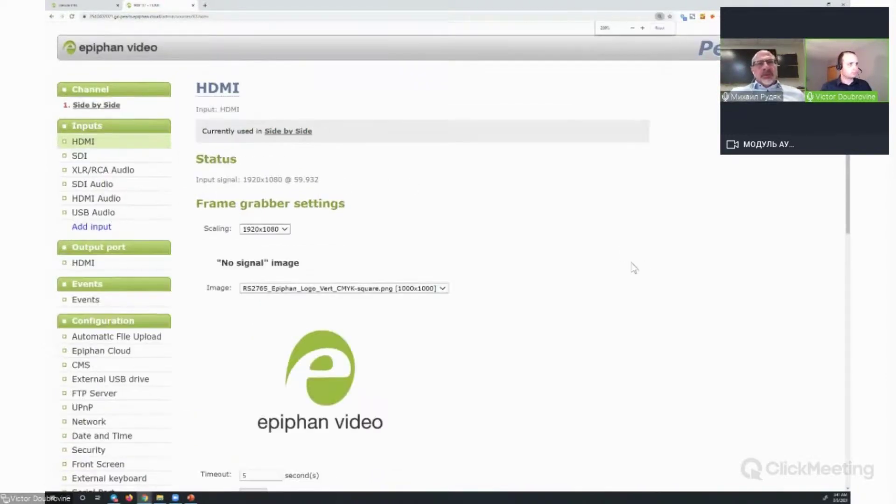
{"action": "key", "text": "ctrl+minus"}
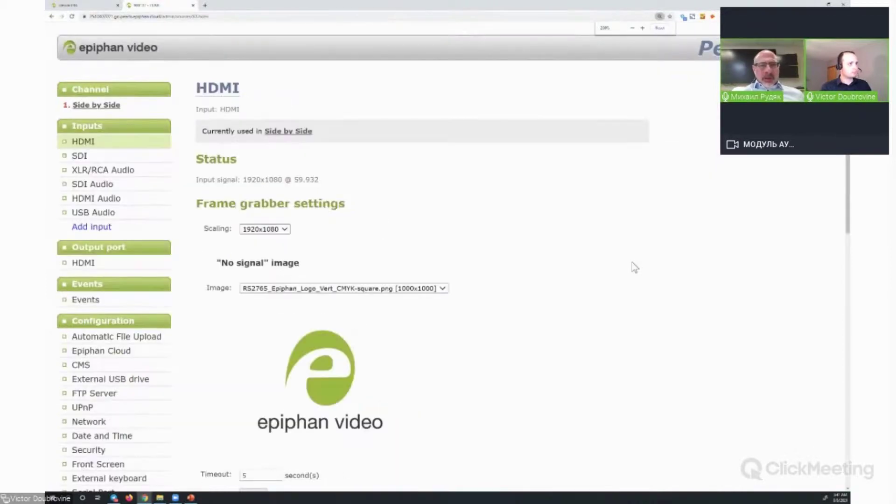
{"action": "key", "text": "ctrl+plus"}
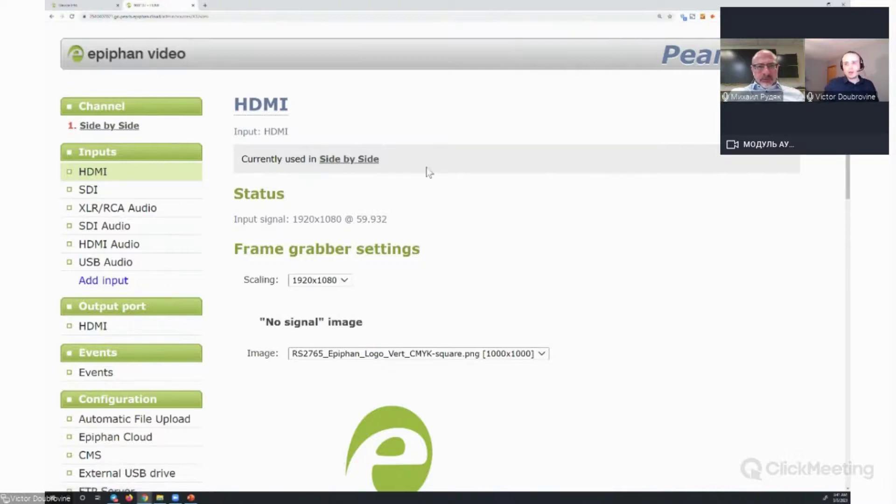
{"action": "left_click", "coordinate": [114, 211]}
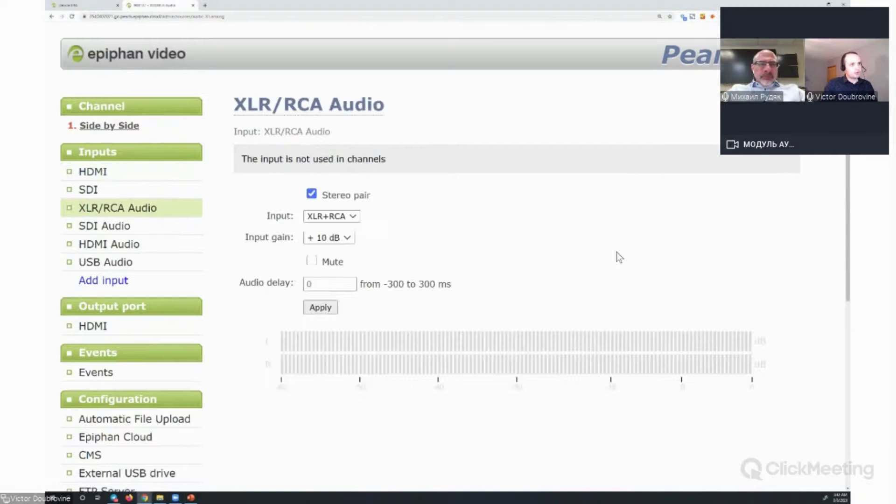
{"action": "left_click", "coordinate": [347, 237]}
{"action": "left_click", "coordinate": [516, 216]}
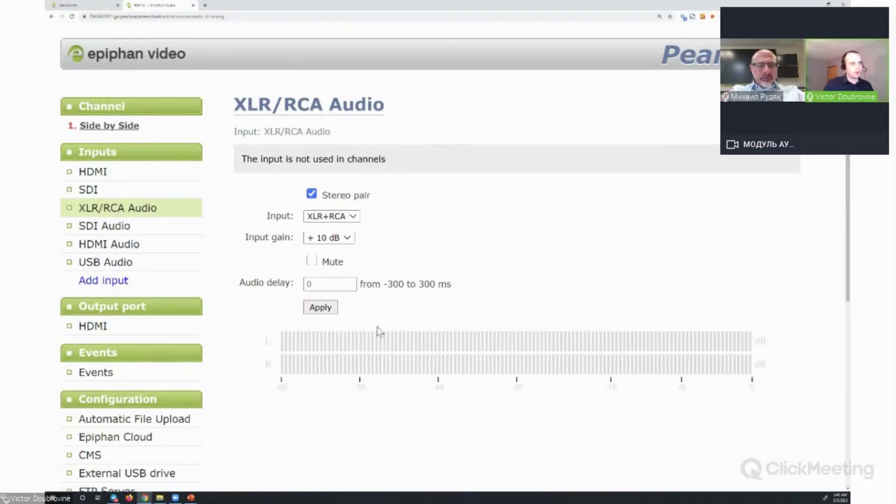
{"action": "left_click", "coordinate": [328, 238]}
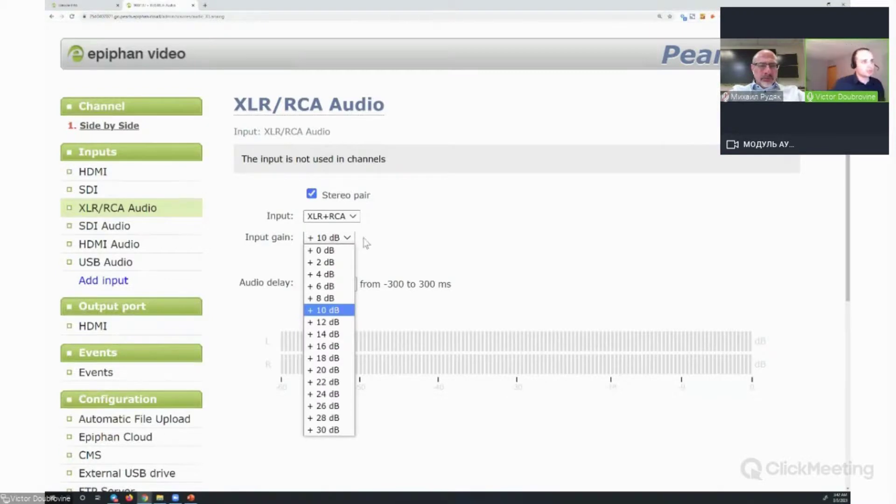
{"action": "left_click", "coordinate": [410, 267]}
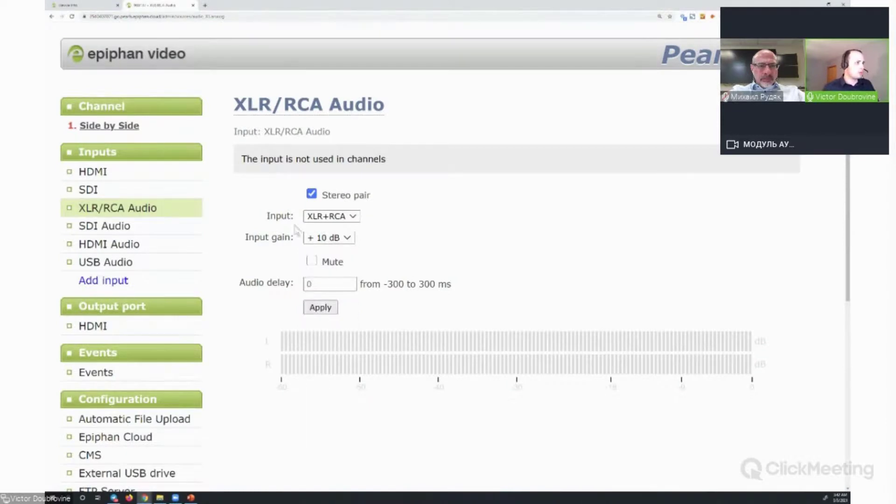
Review the audio delay setting of the SDI Audio input and open the USB Audio input's settings
{"action": "left_click", "coordinate": [154, 233]}
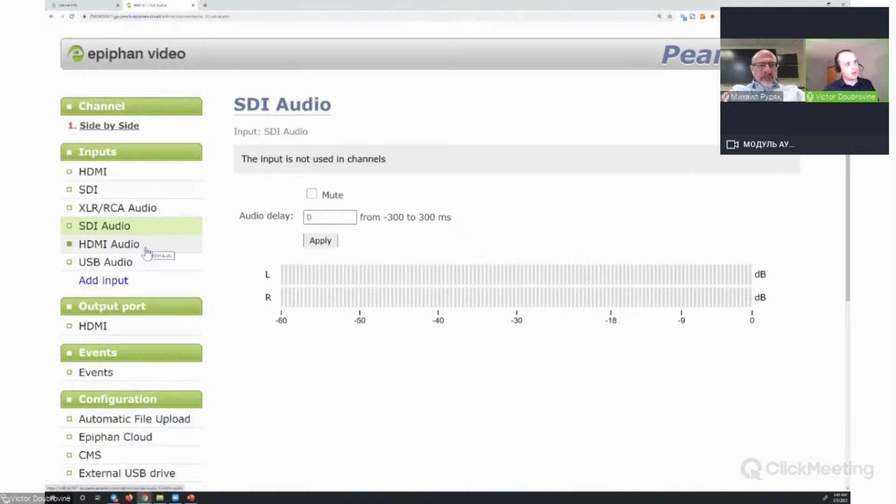
{"action": "left_click", "coordinate": [312, 218]}
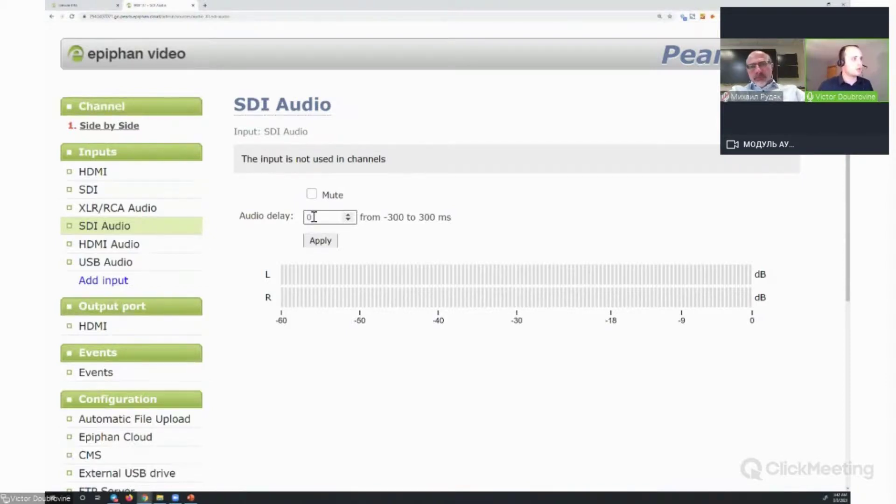
{"action": "left_click", "coordinate": [154, 267]}
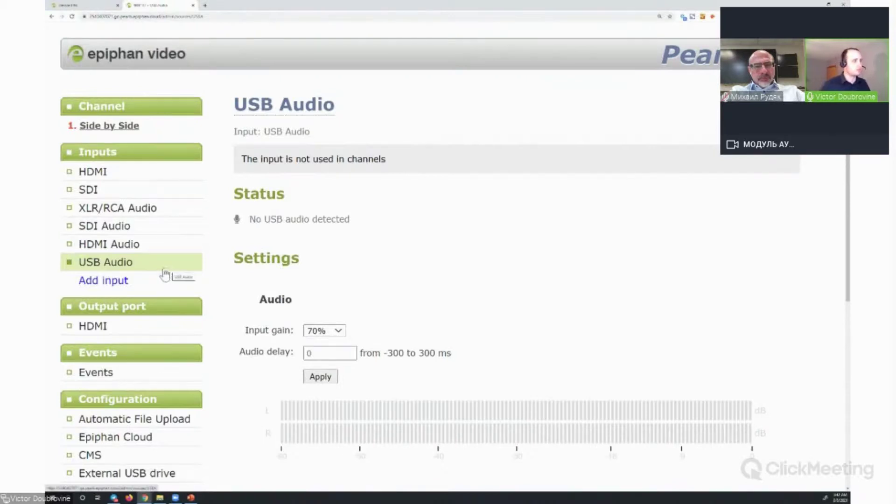
Add an RTSP input to the device and review its connection settings
{"action": "left_click", "coordinate": [124, 284]}
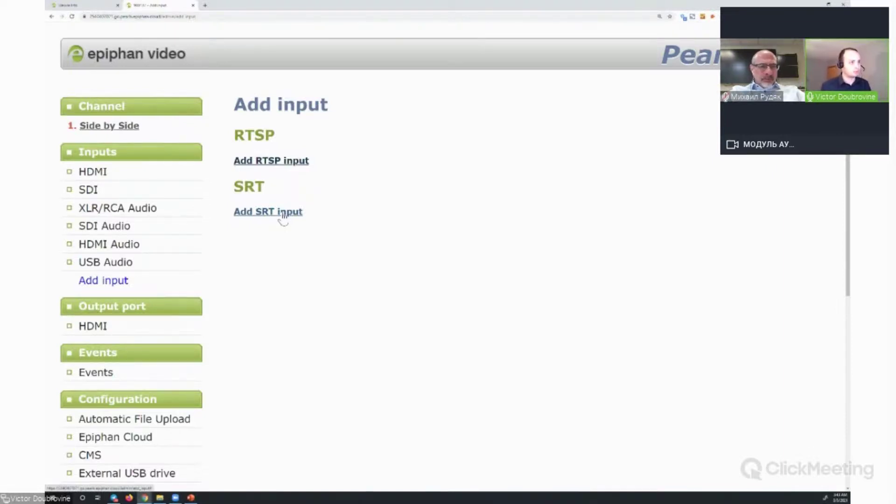
{"action": "left_click", "coordinate": [273, 162]}
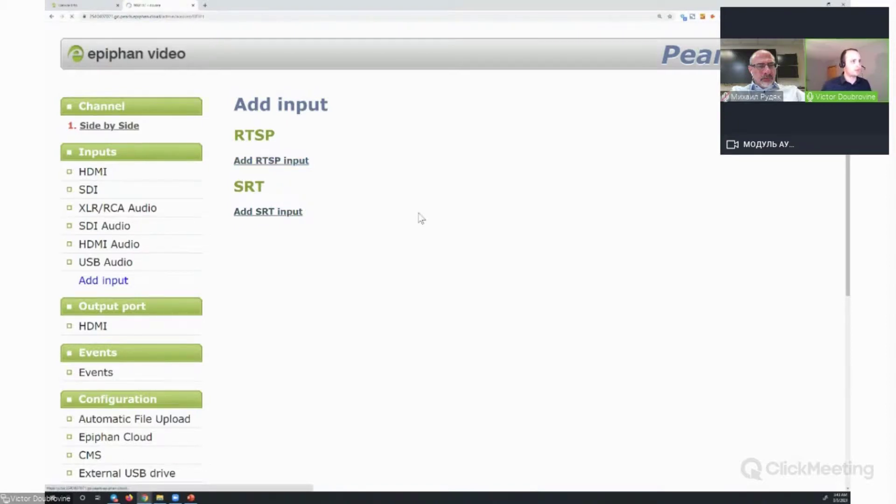
{"action": "scroll", "coordinate": [456, 201], "scroll_direction": "down", "scroll_amount": 1}
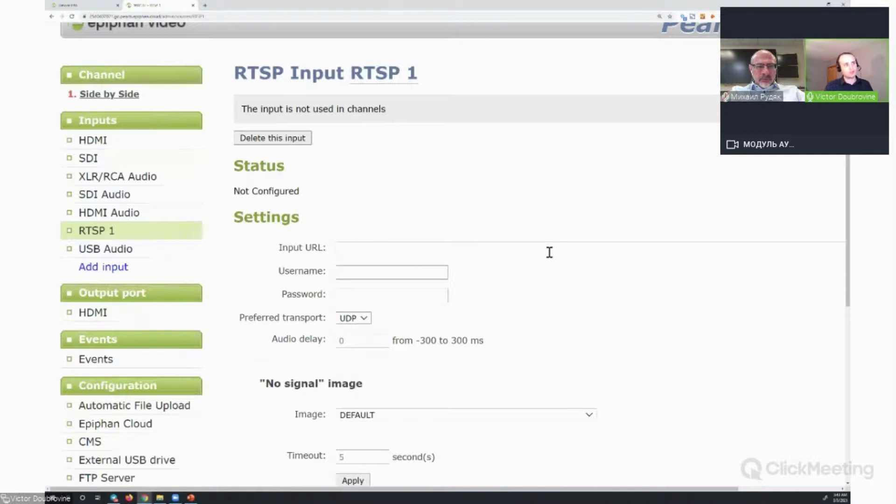
{"action": "left_click", "coordinate": [420, 273]}
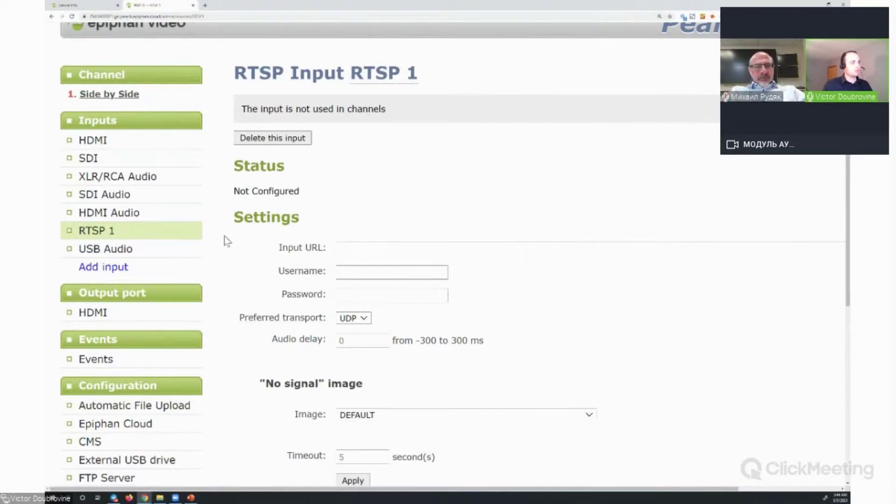
Open the Side by Side channel's status and examine its services state and stream information
{"action": "left_click", "coordinate": [133, 98]}
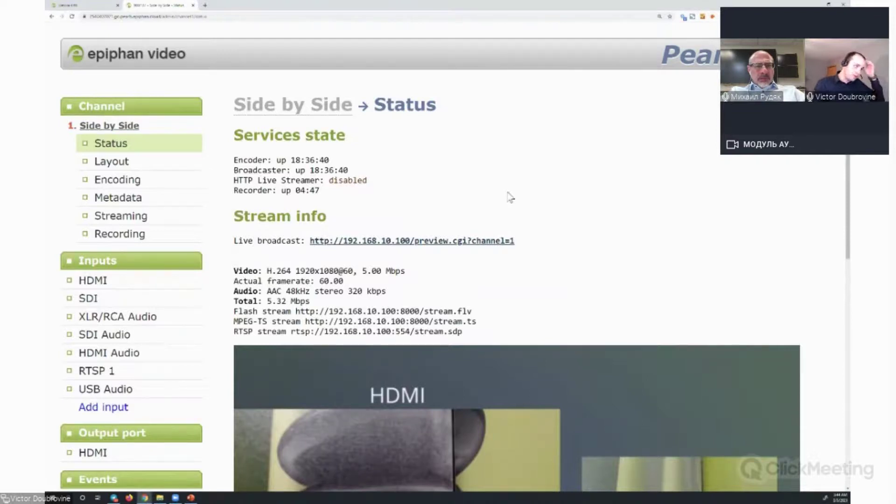
{"action": "scroll", "coordinate": [513, 200], "scroll_direction": "down", "scroll_amount": 1}
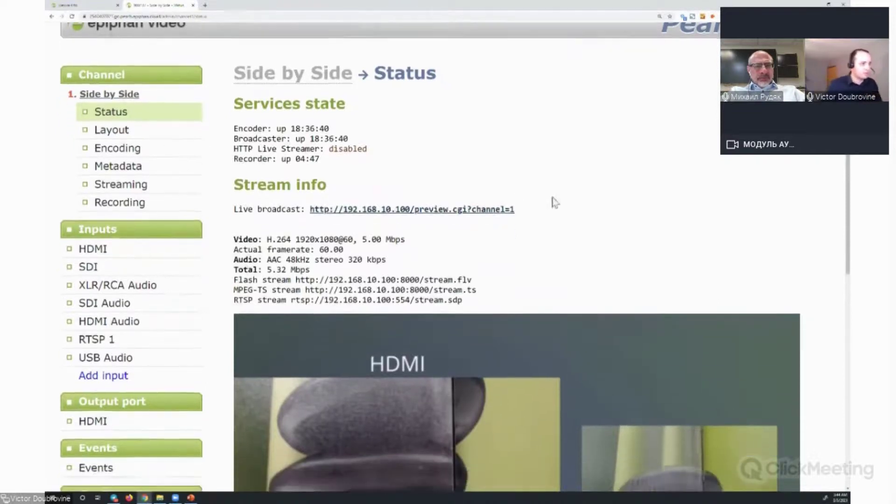
{"action": "scroll", "coordinate": [554, 202], "scroll_direction": "up", "scroll_amount": 1}
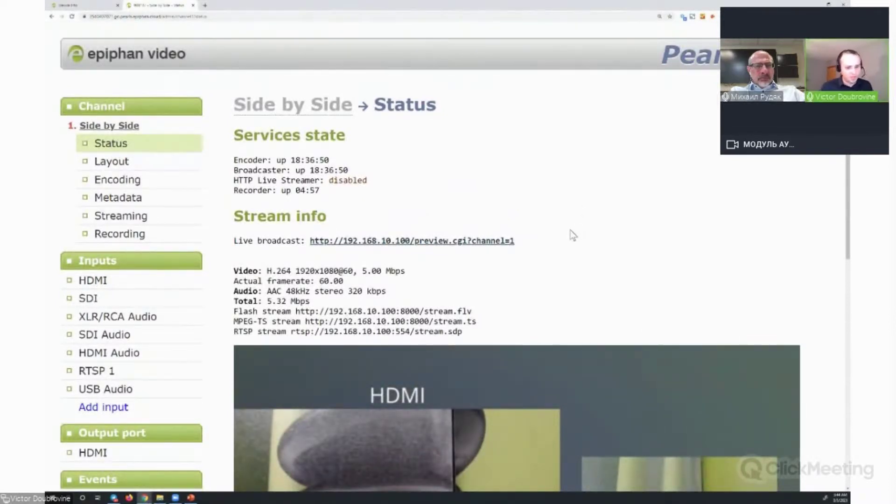
Review the Side by Side channel's encoder, broadcaster and recorder uptimes along with its video, audio and stream address details
{"action": "scroll", "coordinate": [571, 234], "scroll_direction": "down", "scroll_amount": 2}
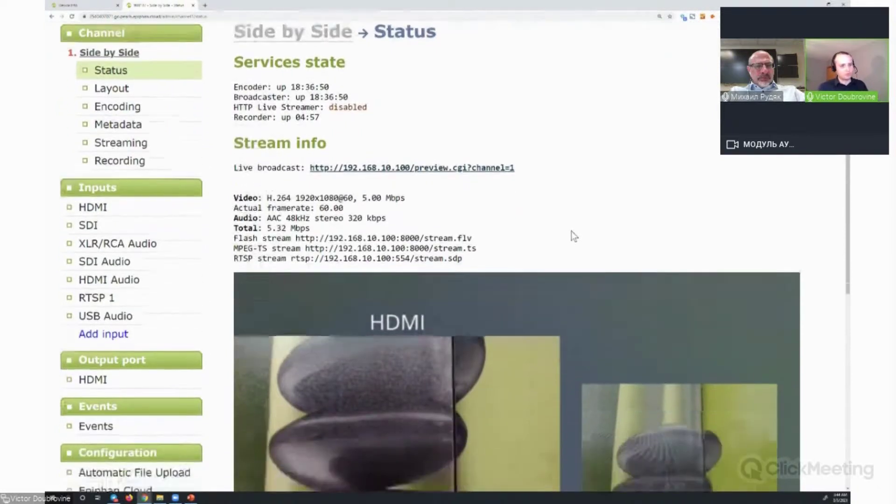
{"action": "scroll", "coordinate": [570, 234], "scroll_direction": "up", "scroll_amount": 2}
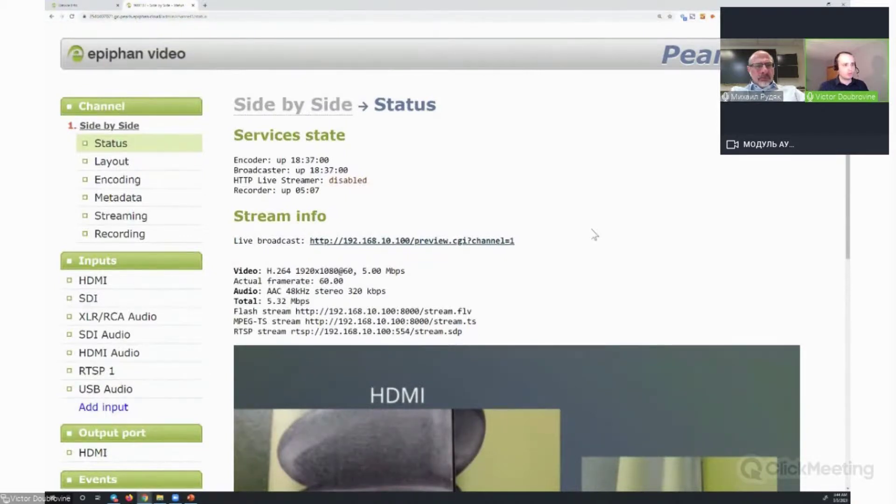
{"action": "scroll", "coordinate": [594, 228], "scroll_direction": "down", "scroll_amount": 1}
{"action": "scroll", "coordinate": [595, 230], "scroll_direction": "up", "scroll_amount": 1}
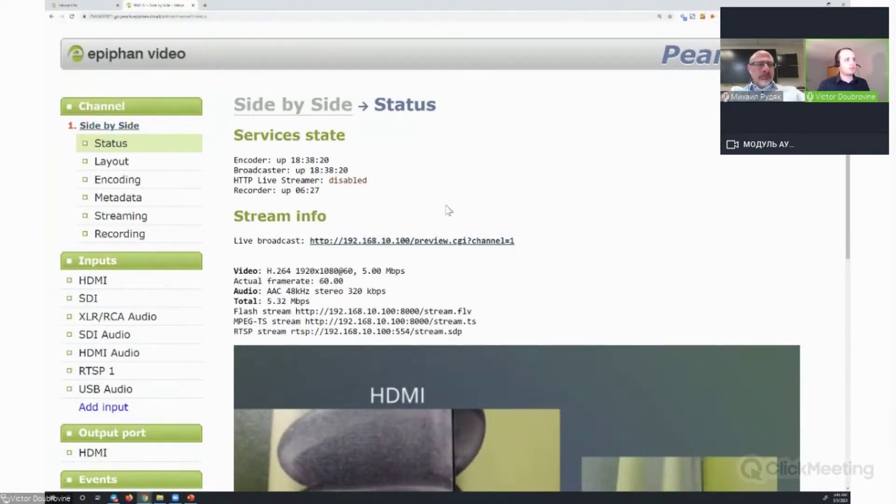
{"action": "double_click", "coordinate": [295, 160]}
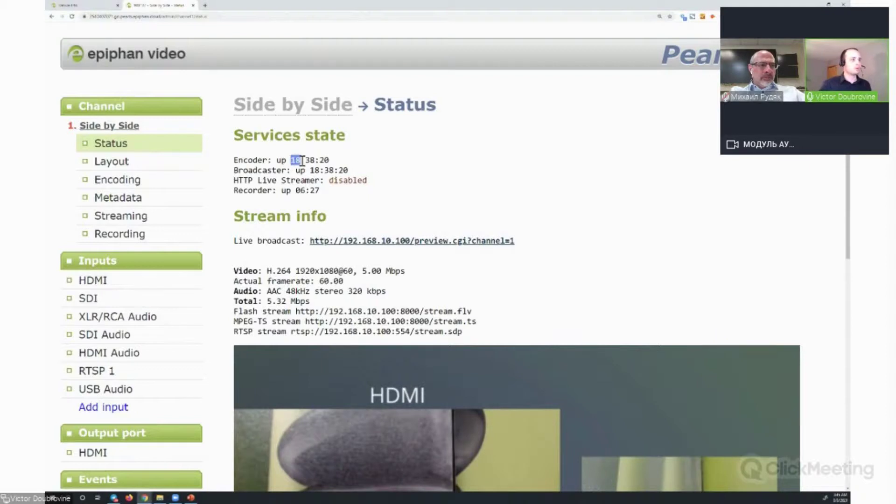
{"action": "left_click", "coordinate": [487, 176]}
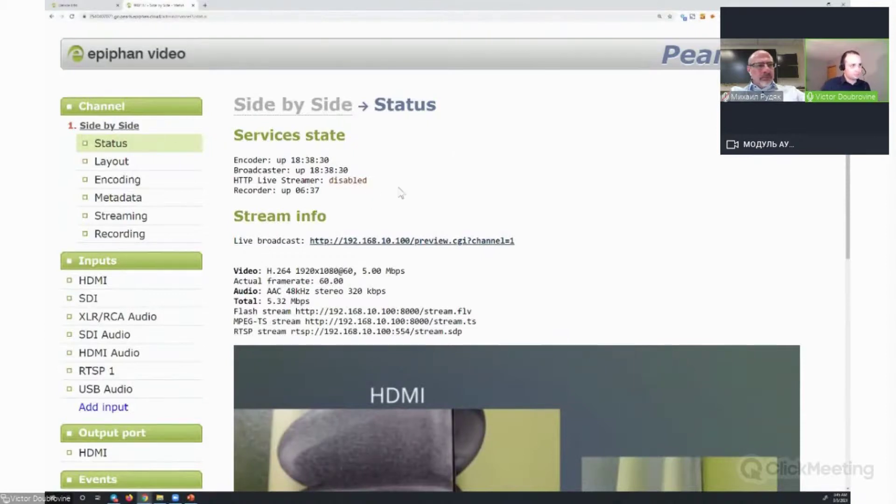
{"action": "scroll", "coordinate": [403, 194], "scroll_direction": "down", "scroll_amount": 1}
{"action": "scroll", "coordinate": [402, 193], "scroll_direction": "down", "scroll_amount": 1}
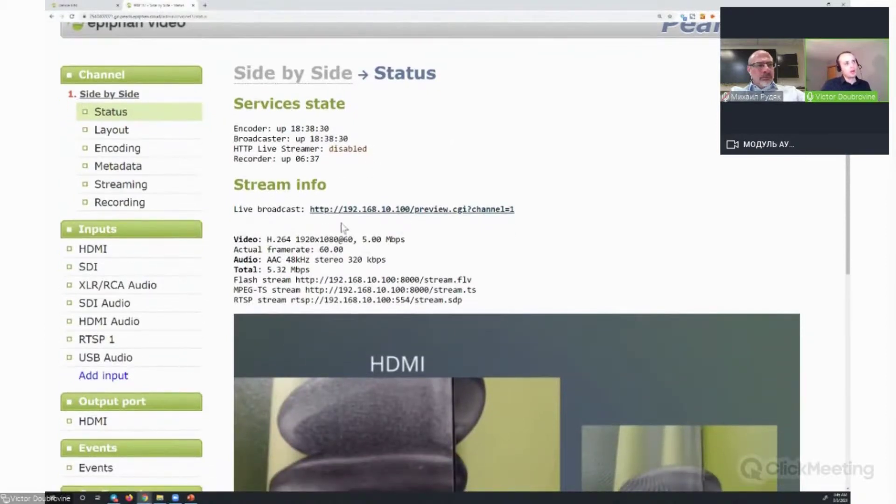
{"action": "scroll", "coordinate": [462, 251], "scroll_direction": "up", "scroll_amount": 2}
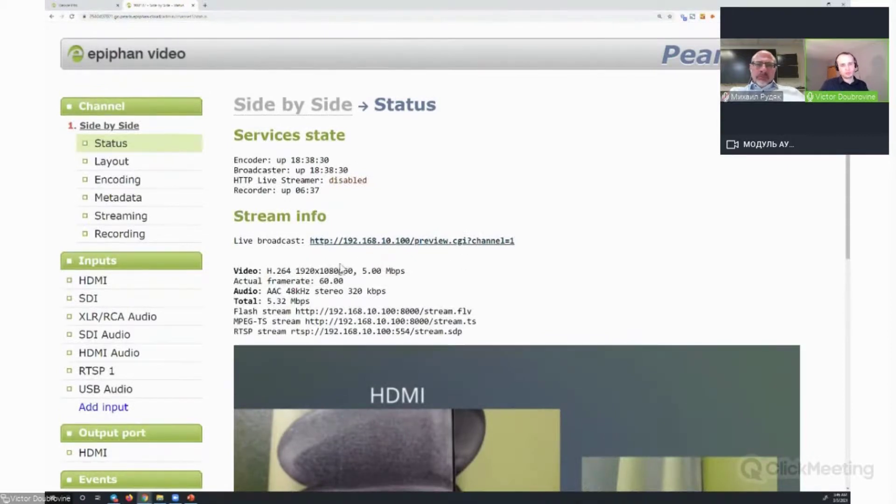
View the channel's live broadcast preview in a separate browser tab and close it again
{"action": "right_click", "coordinate": [353, 243]}
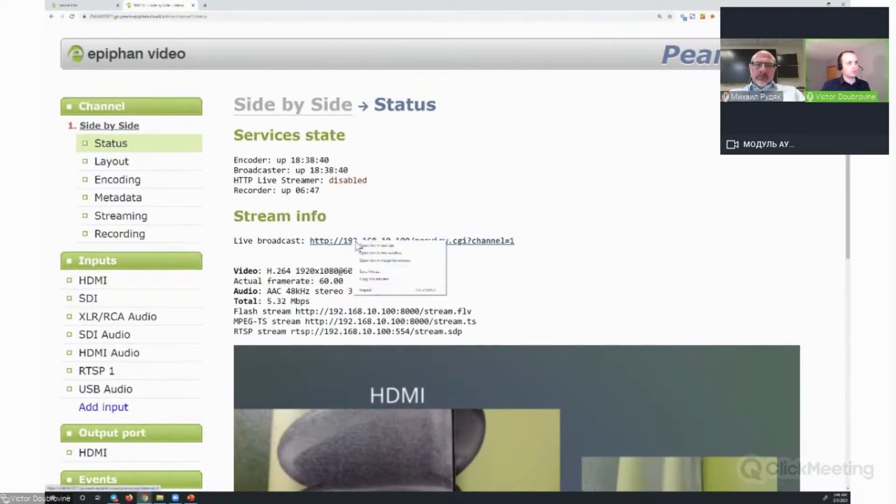
{"action": "left_click", "coordinate": [361, 248]}
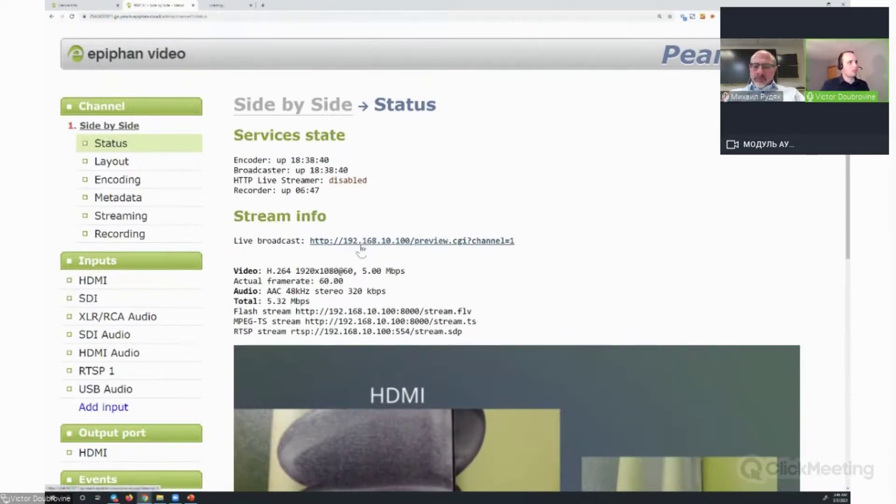
{"action": "left_click", "coordinate": [242, 5]}
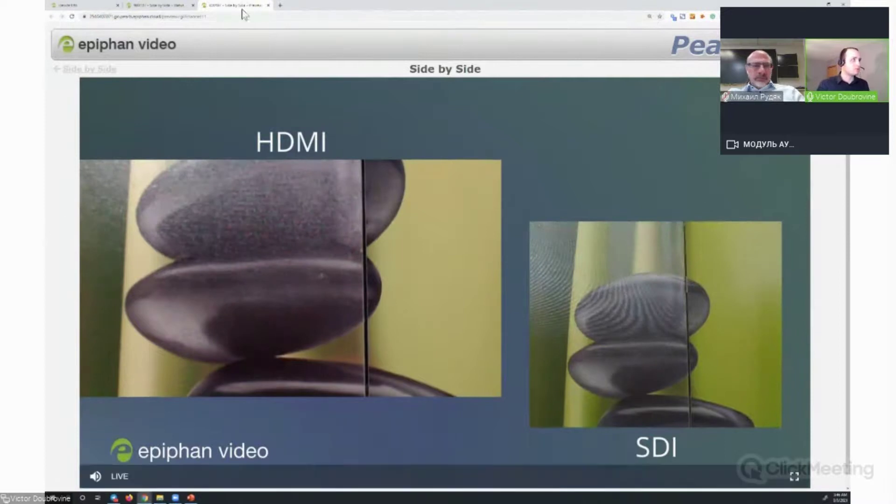
{"action": "left_click", "coordinate": [269, 6]}
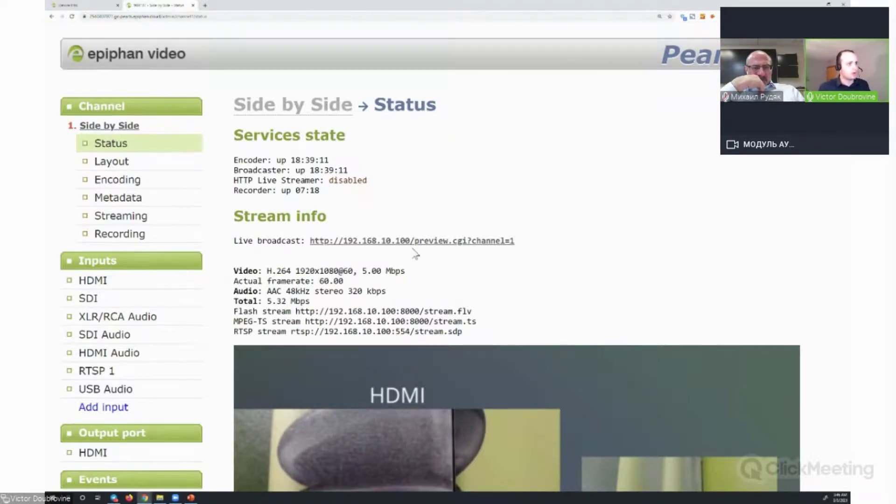
Open the layout editor of the Side by Side channel and examine the arrangement of its HDMI and SDI sources
{"action": "scroll", "coordinate": [414, 255], "scroll_direction": "down", "scroll_amount": 1}
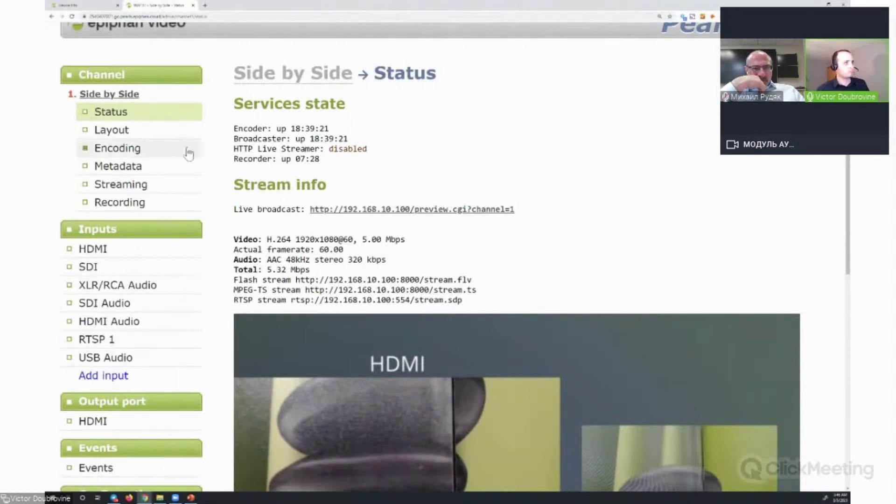
{"action": "left_click", "coordinate": [159, 134]}
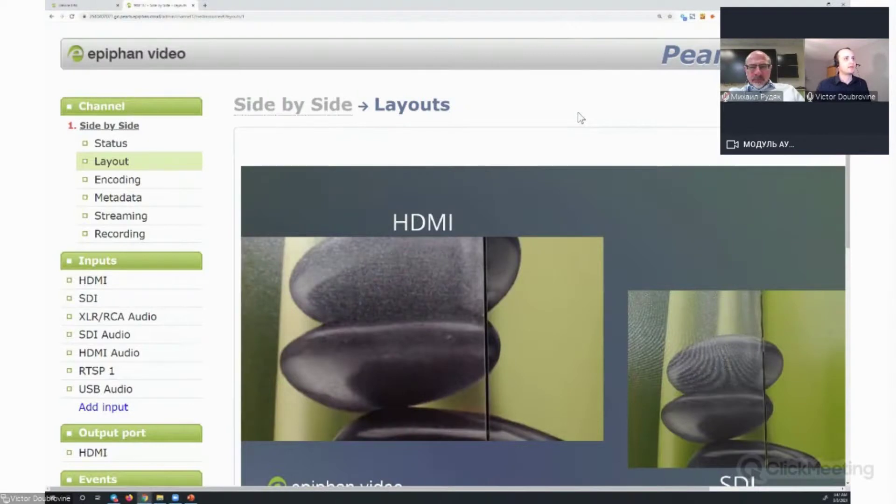
{"action": "scroll", "coordinate": [607, 159], "scroll_direction": "down", "scroll_amount": 2}
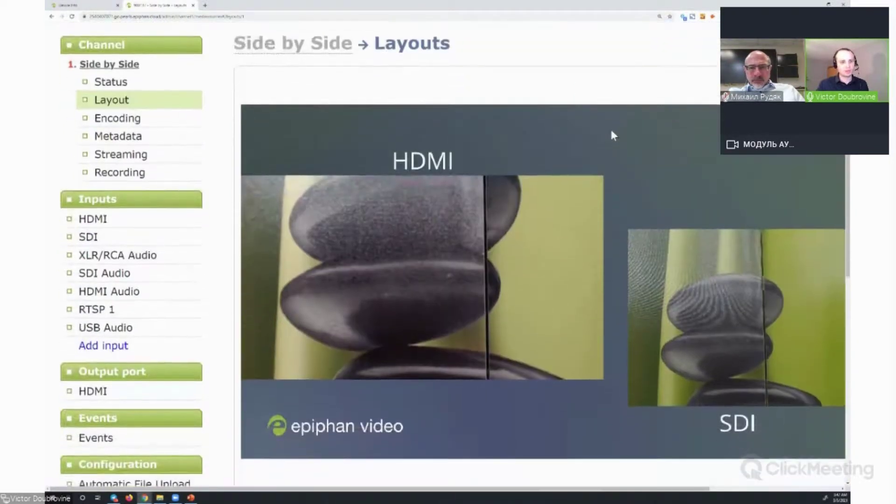
{"action": "scroll", "coordinate": [607, 135], "scroll_direction": "right", "scroll_amount": 3}
{"action": "scroll", "coordinate": [605, 140], "scroll_direction": "left", "scroll_amount": 1}
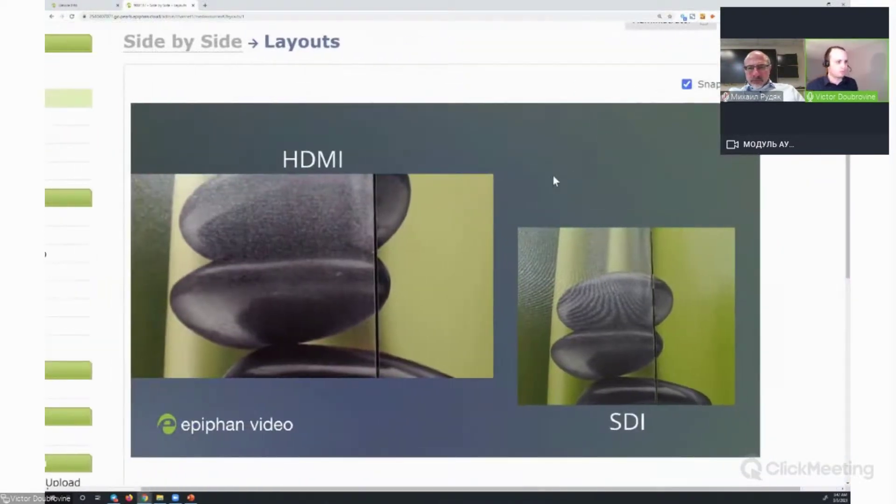
{"action": "scroll", "coordinate": [575, 196], "scroll_direction": "down", "scroll_amount": 1}
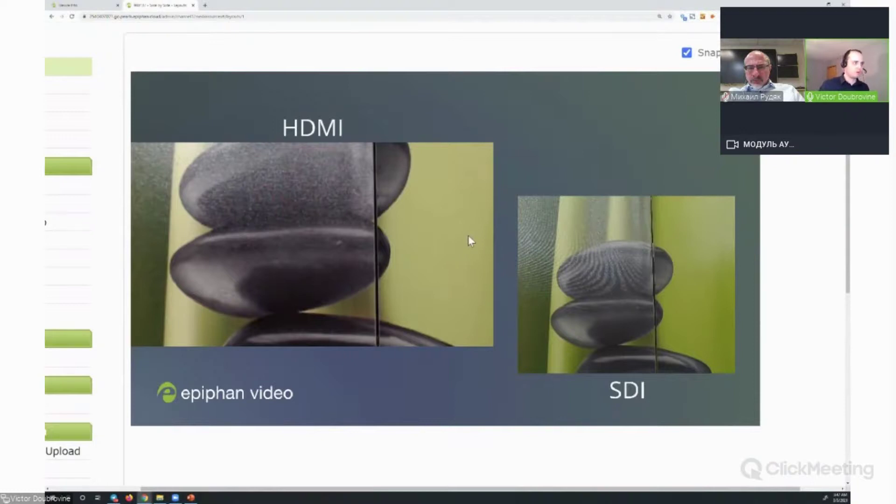
{"action": "scroll", "coordinate": [469, 235], "scroll_direction": "down", "scroll_amount": 4}
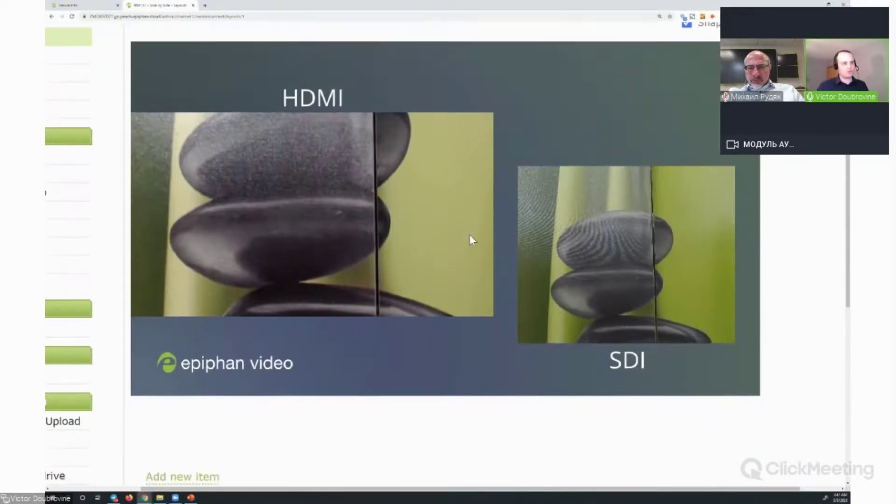
{"action": "scroll", "coordinate": [464, 235], "scroll_direction": "up", "scroll_amount": 2}
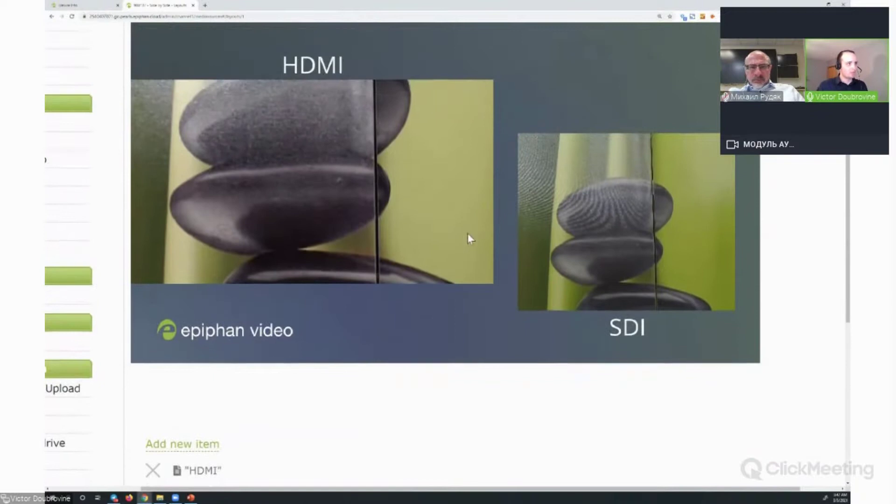
{"action": "scroll", "coordinate": [468, 234], "scroll_direction": "up", "scroll_amount": 3}
Select the HDMI and SDI videos in the layout in turn and check the SDI item's source settings
{"action": "left_click", "coordinate": [352, 248]}
{"action": "left_click", "coordinate": [629, 343]}
{"action": "left_click_drag", "start_coordinate": [629, 344], "coordinate": [632, 300]}
{"action": "left_click", "coordinate": [429, 309]}
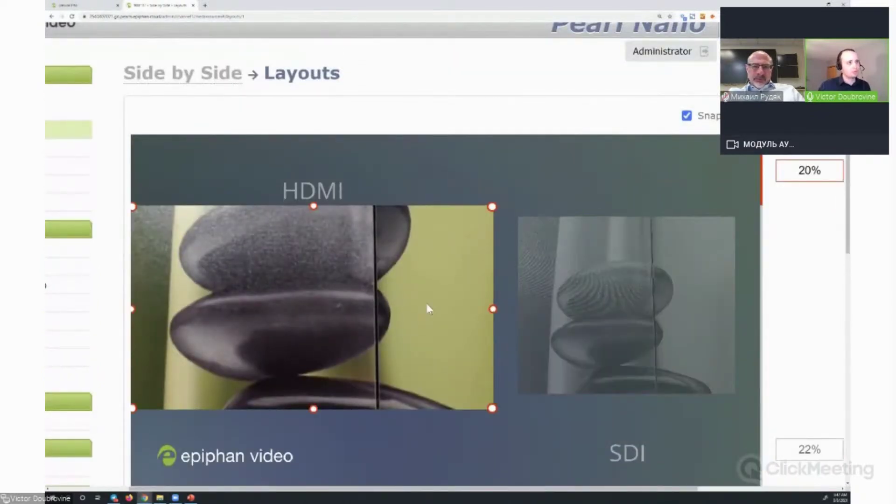
{"action": "left_click", "coordinate": [572, 322]}
{"action": "scroll", "coordinate": [498, 354], "scroll_direction": "down", "scroll_amount": 5}
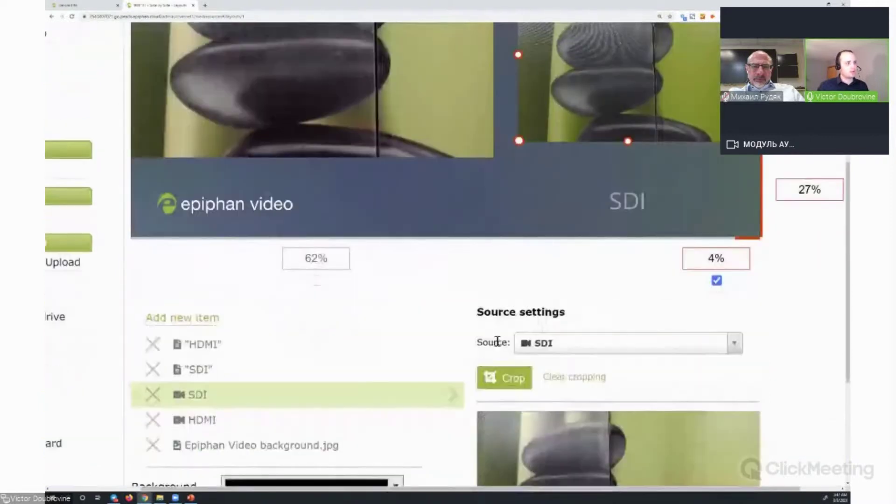
{"action": "scroll", "coordinate": [318, 359], "scroll_direction": "up", "scroll_amount": 5}
Enlarge the HDMI video in the layout, then reposition and resize the SDI video overlapping it
{"action": "left_click", "coordinate": [321, 290]}
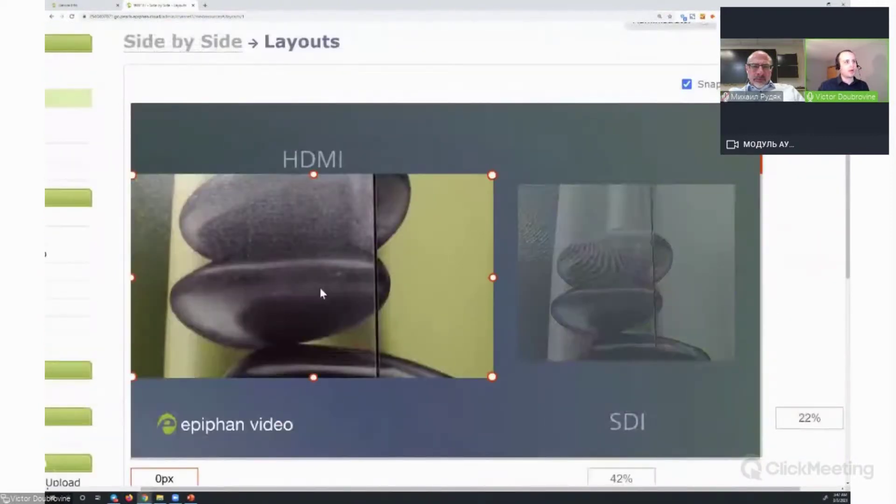
{"action": "left_click", "coordinate": [699, 309]}
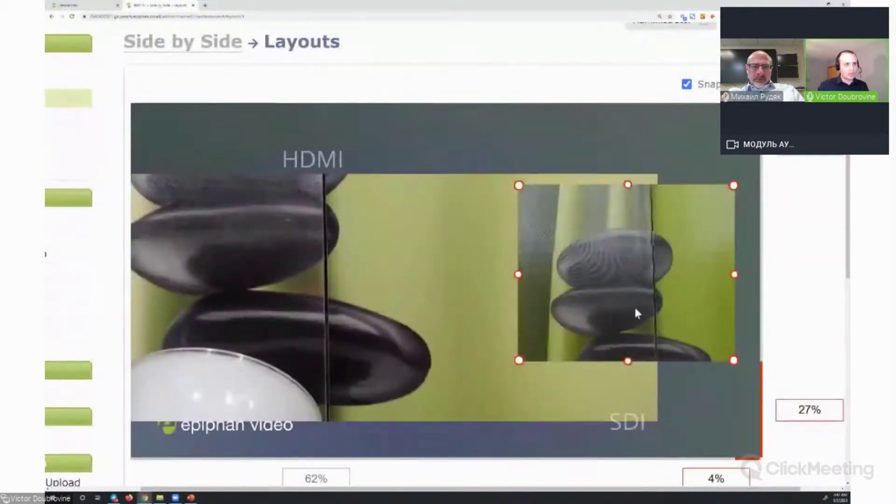
{"action": "left_click_drag", "start_coordinate": [634, 306], "coordinate": [641, 323]}
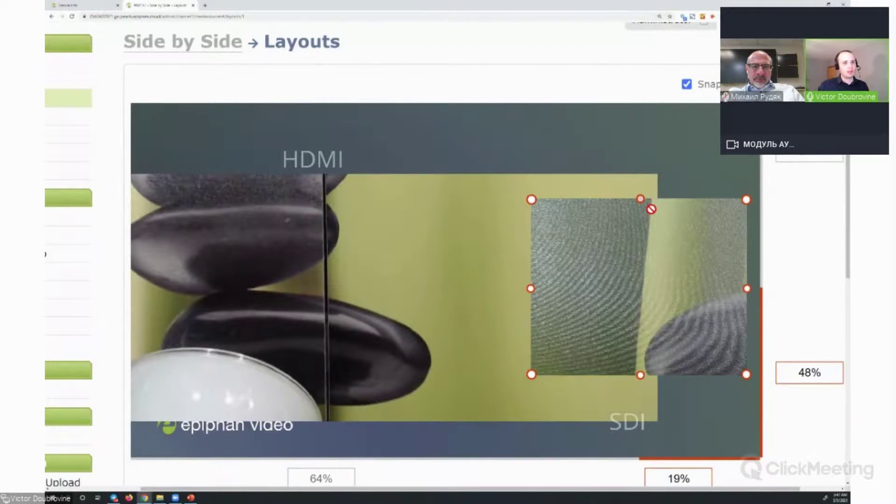
{"action": "left_click_drag", "start_coordinate": [643, 266], "coordinate": [650, 195]}
{"action": "left_click", "coordinate": [344, 275]}
Remove the HDMI and SDI video items and both text labels from the layout
{"action": "scroll", "coordinate": [567, 292], "scroll_direction": "down", "scroll_amount": 3}
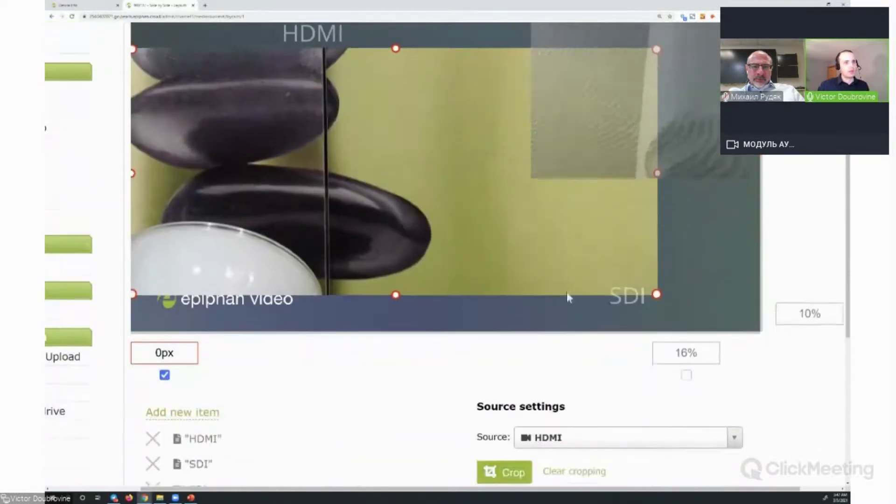
{"action": "scroll", "coordinate": [520, 311], "scroll_direction": "down", "scroll_amount": 4}
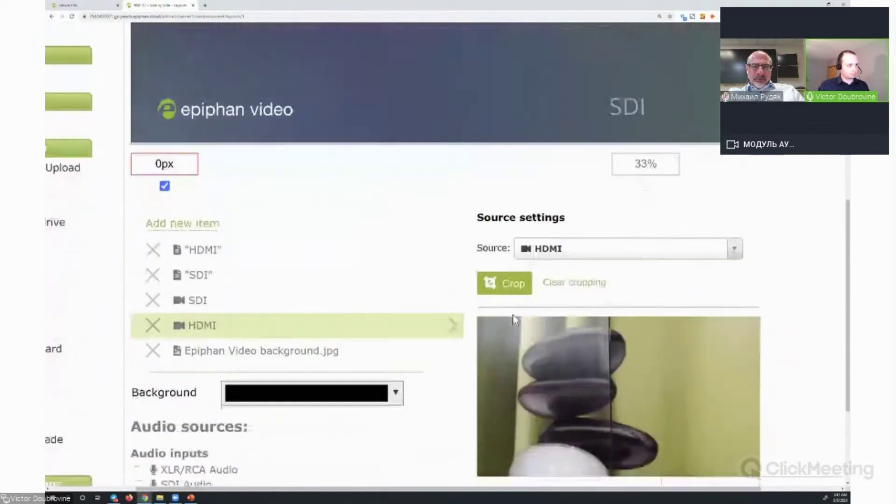
{"action": "left_click", "coordinate": [153, 325]}
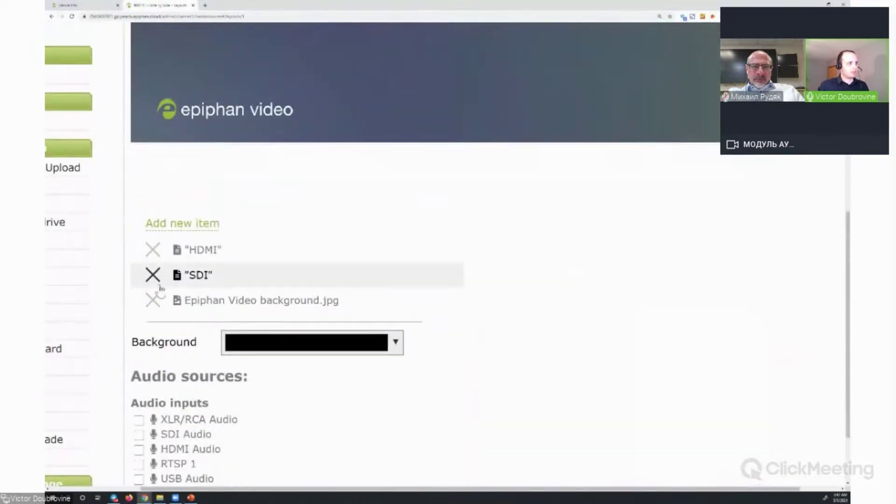
{"action": "left_click", "coordinate": [152, 251]}
{"action": "left_click", "coordinate": [154, 250]}
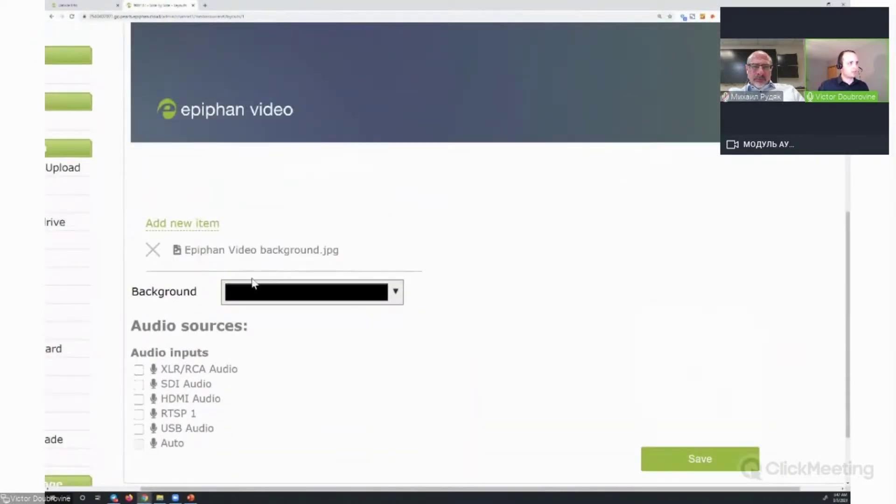
Add a video source item to the layout, assign it the HDMI input and enlarge it to fill the whole frame
{"action": "scroll", "coordinate": [511, 320], "scroll_direction": "up", "scroll_amount": 7}
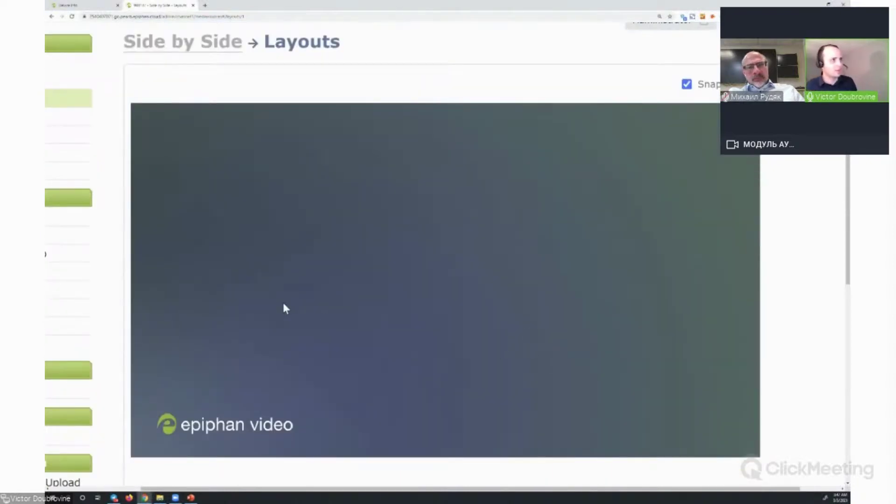
{"action": "scroll", "coordinate": [284, 307], "scroll_direction": "up", "scroll_amount": 1}
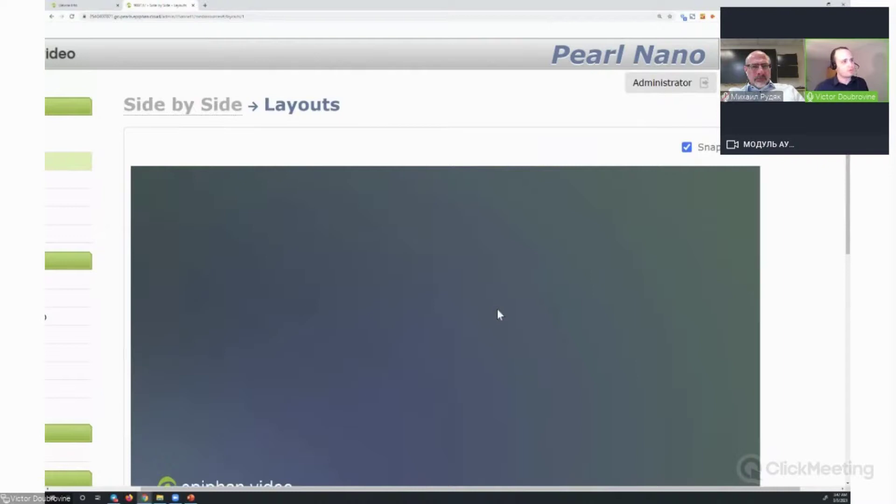
{"action": "scroll", "coordinate": [497, 309], "scroll_direction": "down", "scroll_amount": 6}
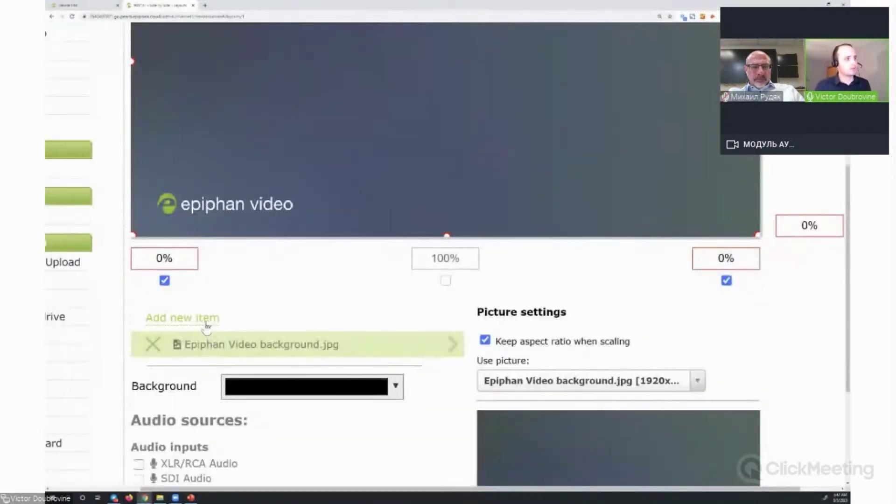
{"action": "left_click", "coordinate": [206, 321]}
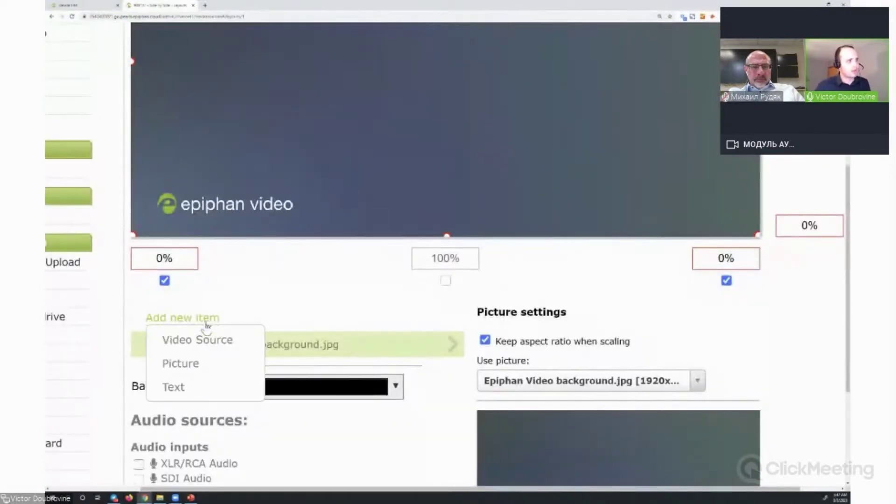
{"action": "left_click", "coordinate": [188, 348]}
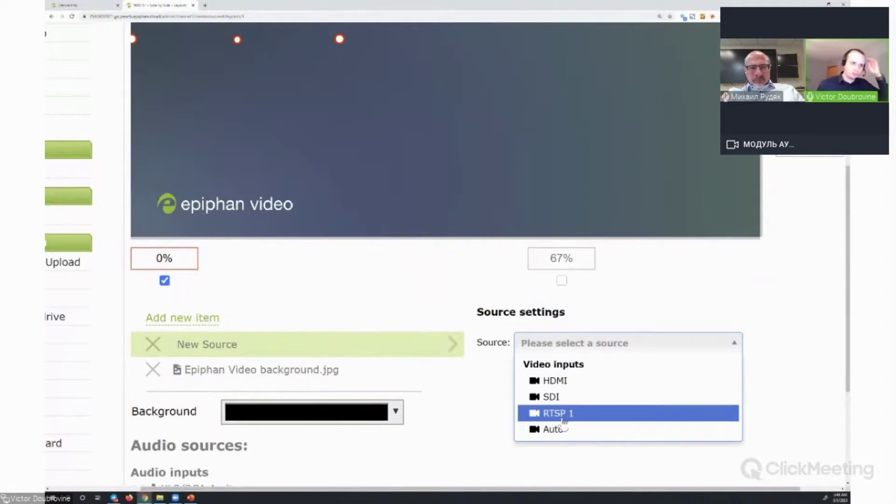
{"action": "left_click", "coordinate": [565, 392]}
{"action": "scroll", "coordinate": [551, 401], "scroll_direction": "up", "scroll_amount": 1}
{"action": "scroll", "coordinate": [542, 404], "scroll_direction": "up", "scroll_amount": 2}
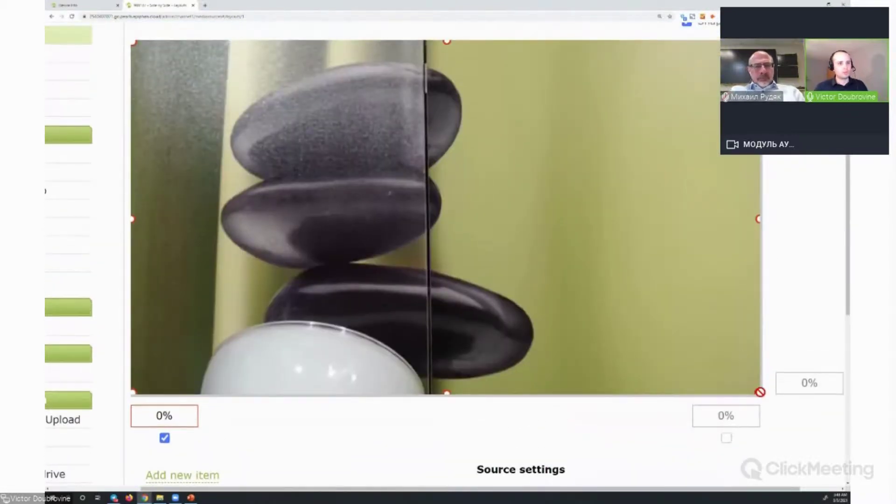
Crop the HDMI source around the upper two stones, with the crop area 67 px from the left and 893 px from the right
{"action": "scroll", "coordinate": [421, 132], "scroll_direction": "down", "scroll_amount": 5}
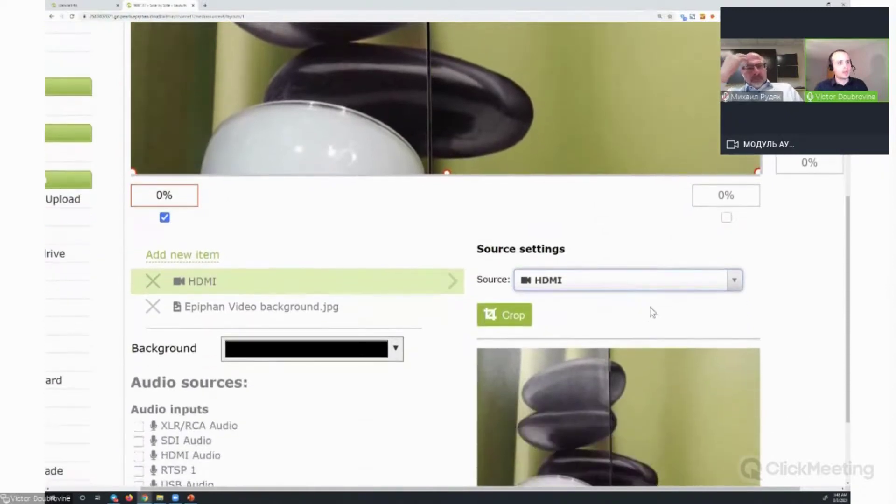
{"action": "left_click", "coordinate": [505, 315]}
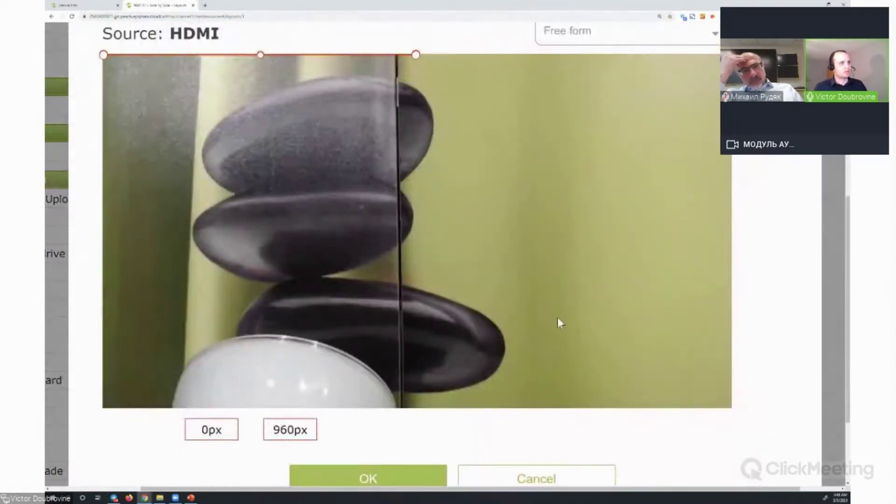
{"action": "left_click_drag", "start_coordinate": [422, 216], "coordinate": [389, 288]}
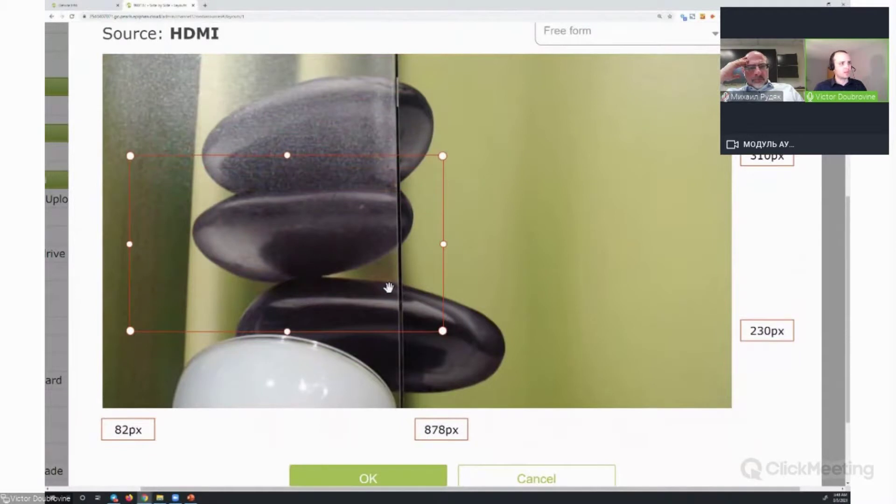
{"action": "left_click_drag", "start_coordinate": [389, 288], "coordinate": [384, 223]}
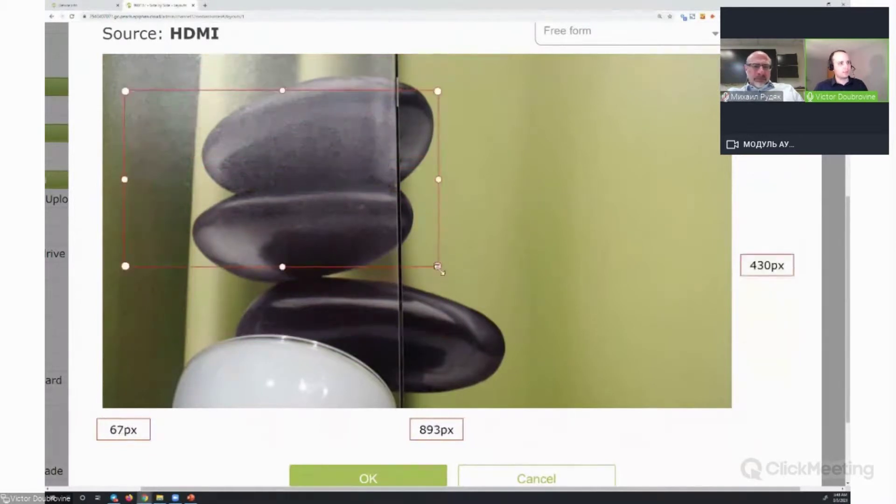
{"action": "left_click", "coordinate": [405, 481]}
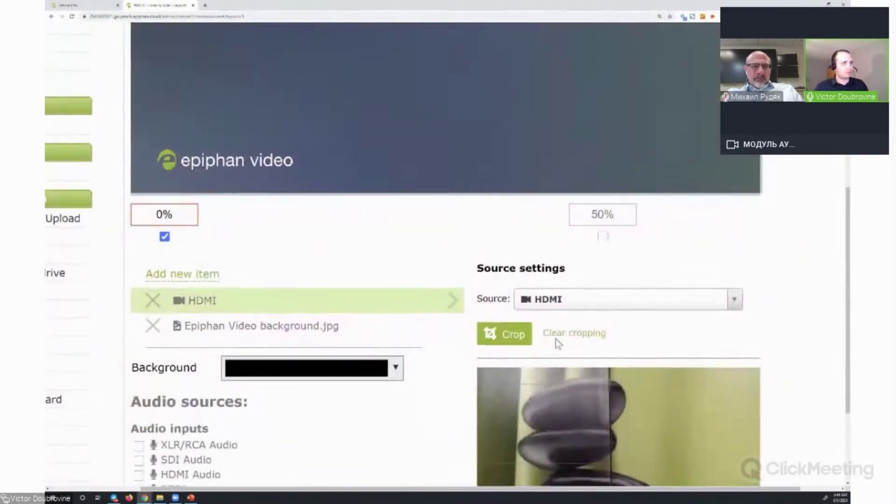
Move the cropped HDMI video into the left half of the layout, about 24% above the bottom edge
{"action": "scroll", "coordinate": [557, 343], "scroll_direction": "up", "scroll_amount": 5}
{"action": "left_click_drag", "start_coordinate": [421, 198], "coordinate": [455, 278]}
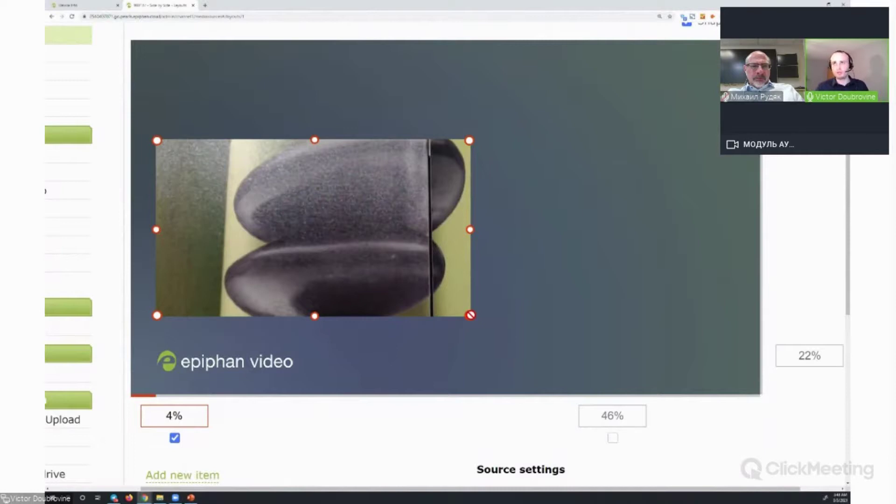
{"action": "scroll", "coordinate": [416, 241], "scroll_direction": "up", "scroll_amount": 1}
{"action": "mouse_move", "coordinate": [450, 284]}
{"action": "left_mouse_down"}
{"action": "mouse_move", "coordinate": [446, 258]}
{"action": "mouse_move", "coordinate": [444, 281]}
{"action": "left_mouse_up"}
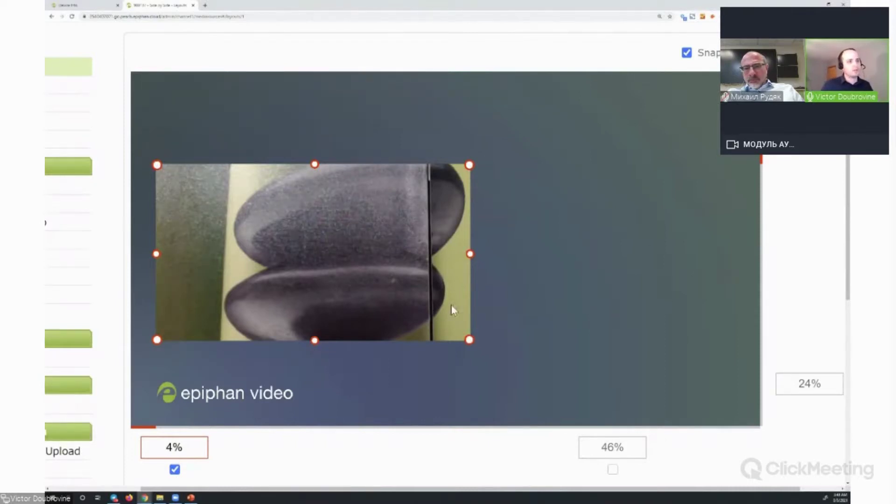
{"action": "left_click", "coordinate": [584, 315]}
{"action": "left_click", "coordinate": [372, 294]}
{"action": "scroll", "coordinate": [624, 294], "scroll_direction": "down", "scroll_amount": 2}
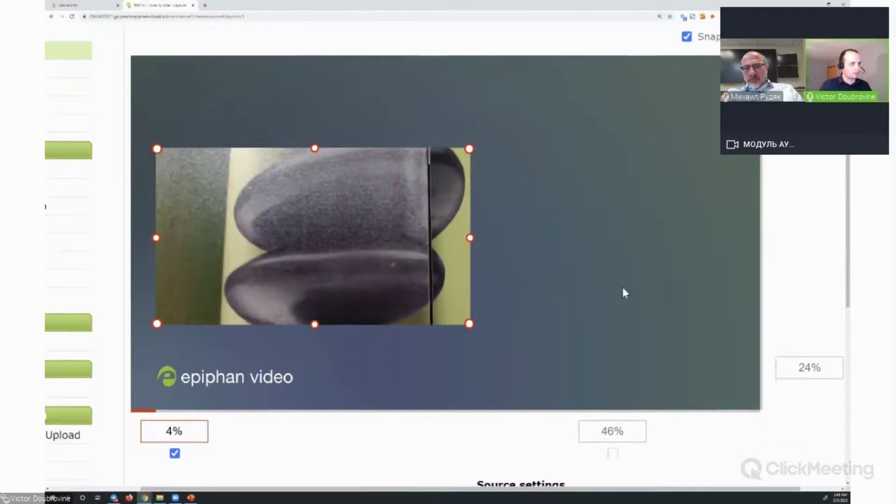
{"action": "scroll", "coordinate": [414, 386], "scroll_direction": "down", "scroll_amount": 3}
{"action": "scroll", "coordinate": [422, 296], "scroll_direction": "up", "scroll_amount": 5}
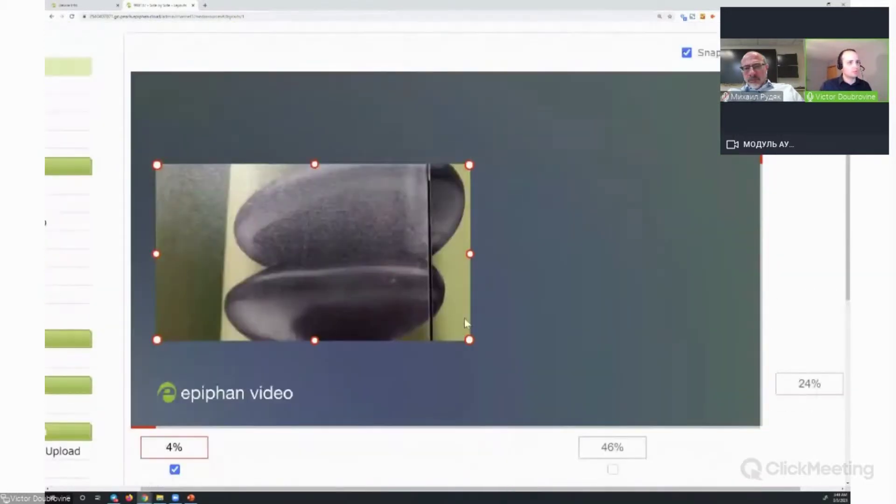
{"action": "left_click_drag", "start_coordinate": [365, 279], "coordinate": [318, 278]}
Add a video source item with the SDI input and place it beside the HDMI video, 50% from the left and 24% from the bottom
{"action": "left_click", "coordinate": [617, 376]}
{"action": "scroll", "coordinate": [508, 360], "scroll_direction": "down", "scroll_amount": 4}
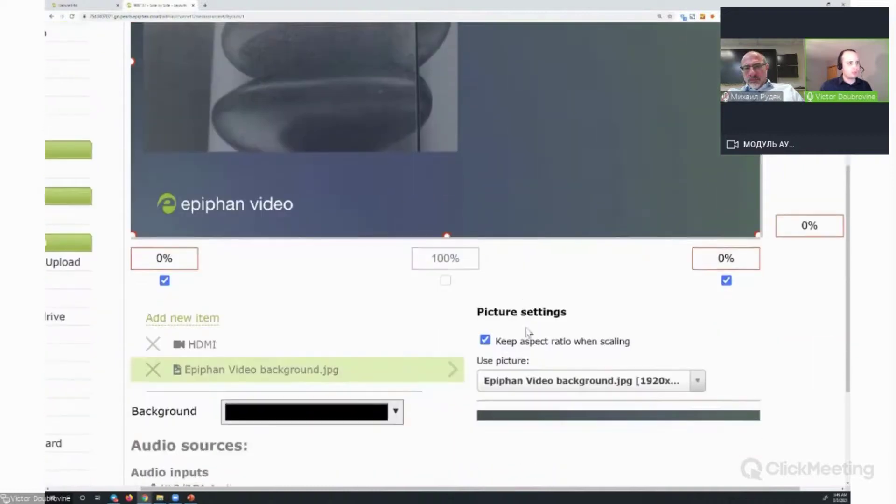
{"action": "left_click", "coordinate": [168, 322]}
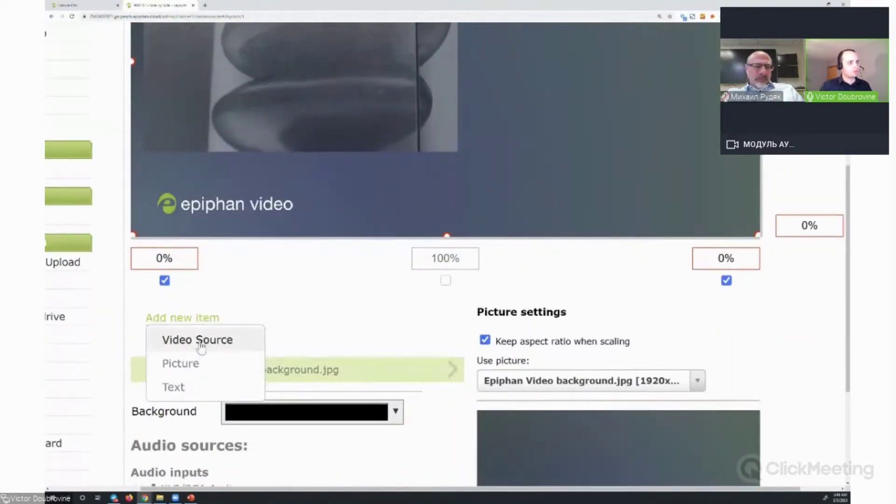
{"action": "left_click", "coordinate": [200, 344]}
{"action": "left_click", "coordinate": [532, 344]}
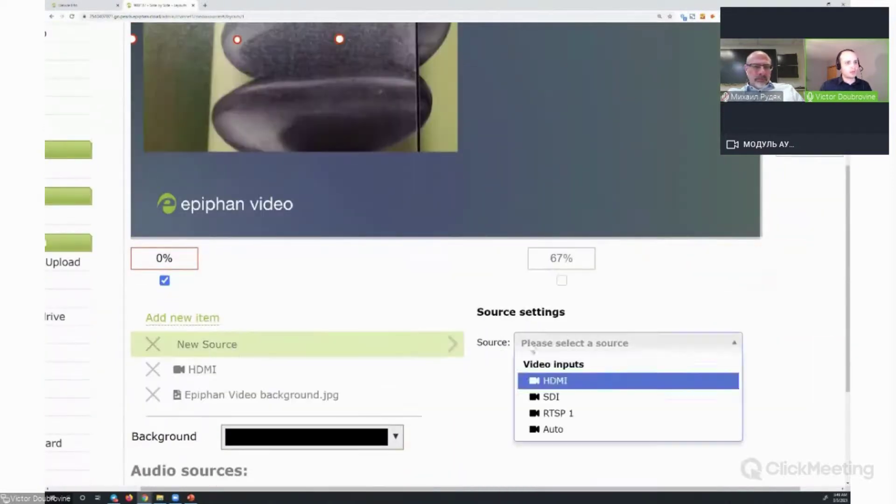
{"action": "left_click", "coordinate": [551, 396]}
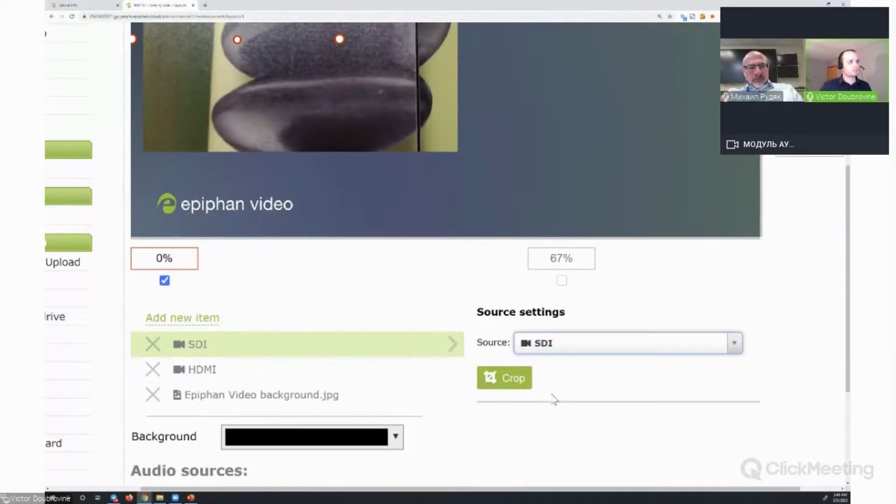
{"action": "scroll", "coordinate": [554, 400], "scroll_direction": "up", "scroll_amount": 2}
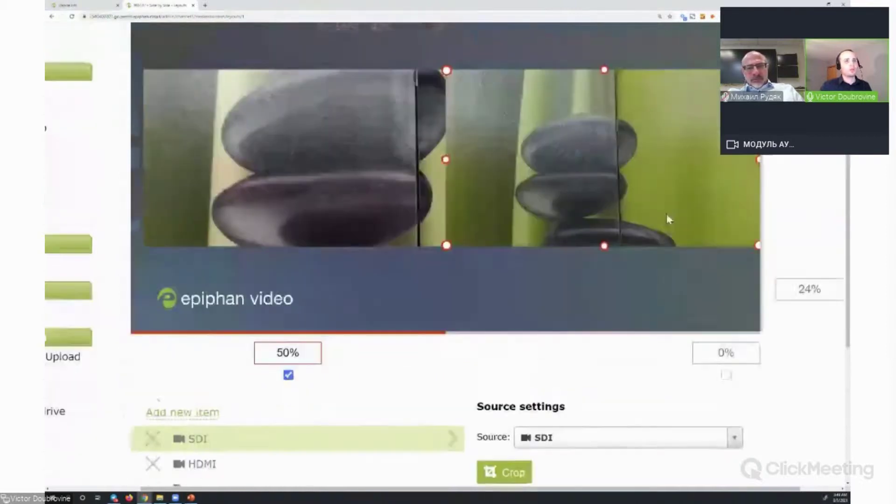
Add a text item to the layout, turn off its background and place it above the videos, about 20% from the left edge
{"action": "scroll", "coordinate": [766, 236], "scroll_direction": "down", "scroll_amount": 1}
{"action": "scroll", "coordinate": [767, 236], "scroll_direction": "down", "scroll_amount": 1}
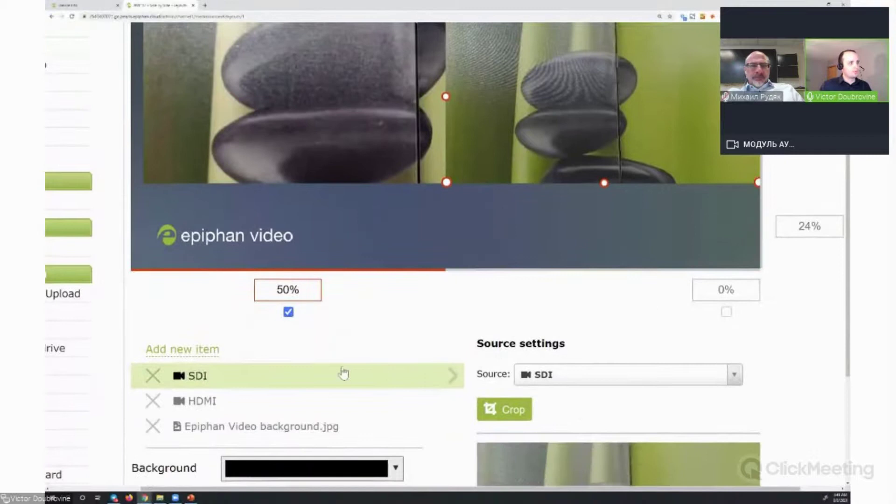
{"action": "left_click", "coordinate": [209, 348]}
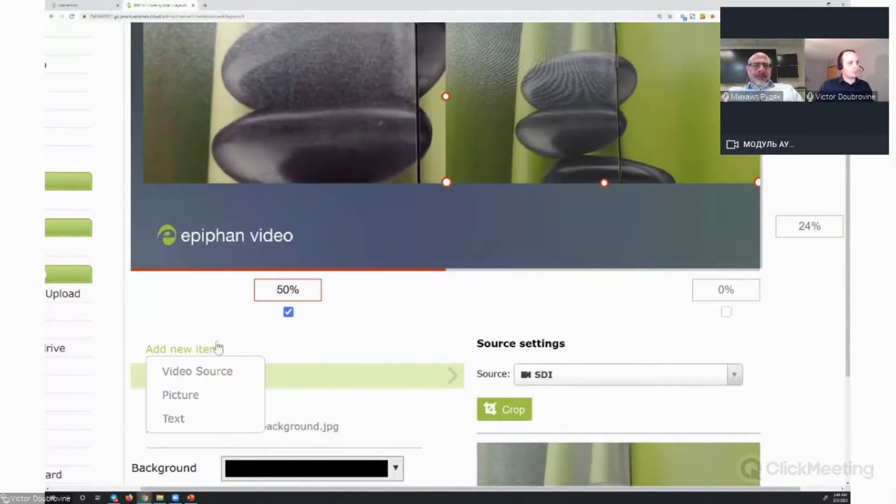
{"action": "left_click", "coordinate": [197, 424]}
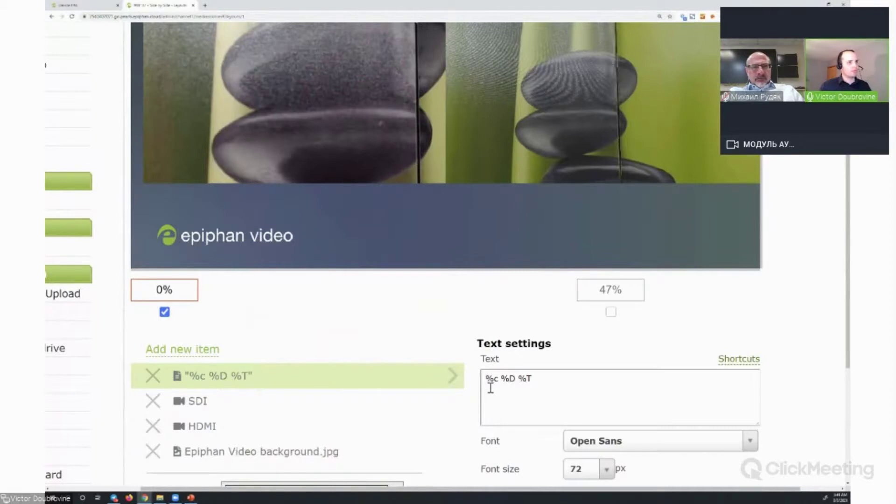
{"action": "scroll", "coordinate": [490, 387], "scroll_direction": "up", "scroll_amount": 5}
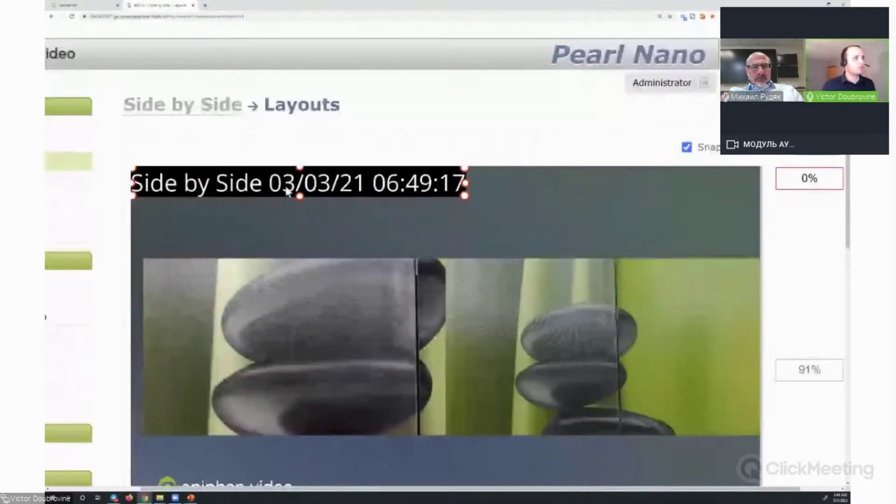
{"action": "scroll", "coordinate": [430, 184], "scroll_direction": "down", "scroll_amount": 10}
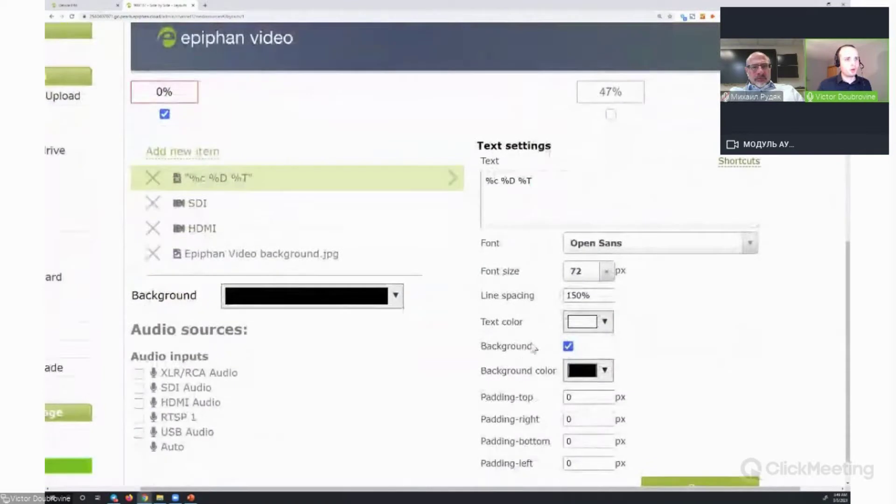
{"action": "left_click", "coordinate": [569, 313]}
{"action": "scroll", "coordinate": [607, 326], "scroll_direction": "up", "scroll_amount": 5}
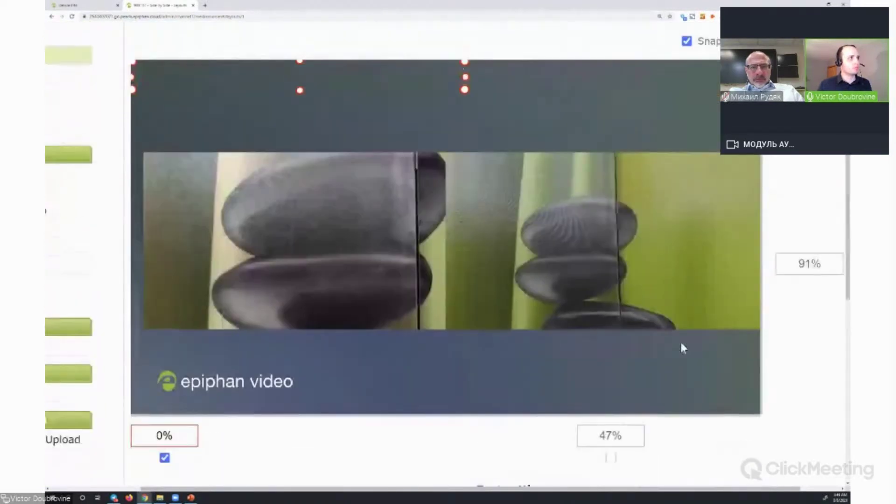
{"action": "left_click_drag", "start_coordinate": [350, 85], "coordinate": [476, 122]}
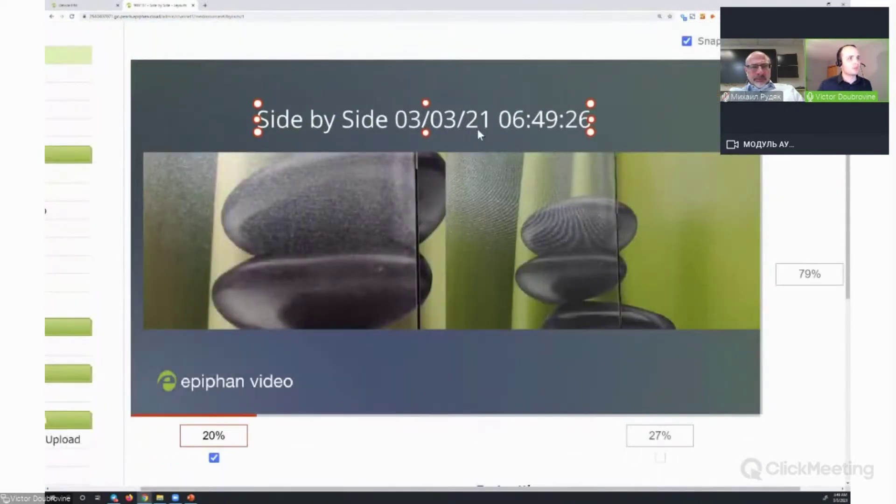
Replace the channel name code %c in the text item with "Webinar", keeping %D %T
{"action": "scroll", "coordinate": [481, 154], "scroll_direction": "down", "scroll_amount": 5}
{"action": "left_click", "coordinate": [499, 306]}
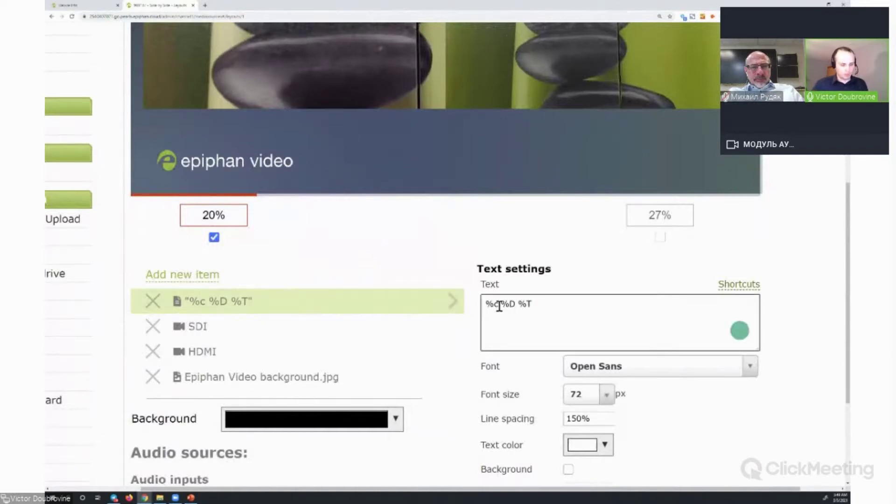
{"action": "double_click", "coordinate": [495, 305]}
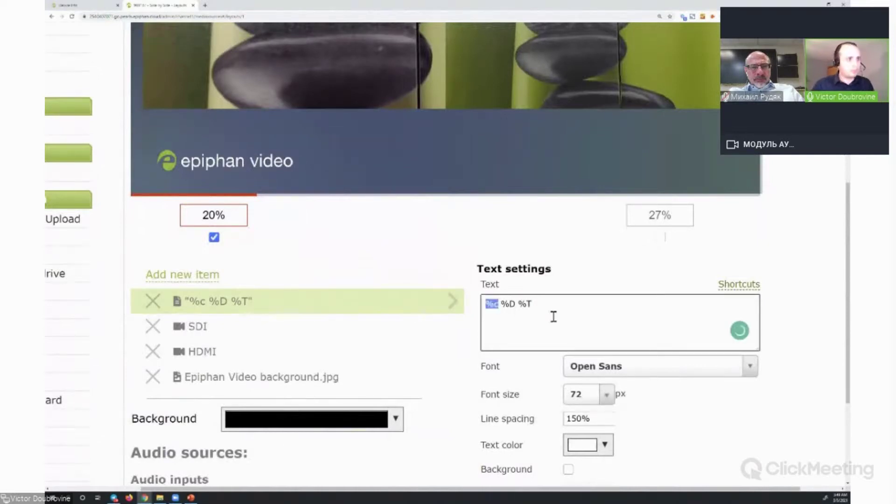
{"action": "type", "text": "Webin"}
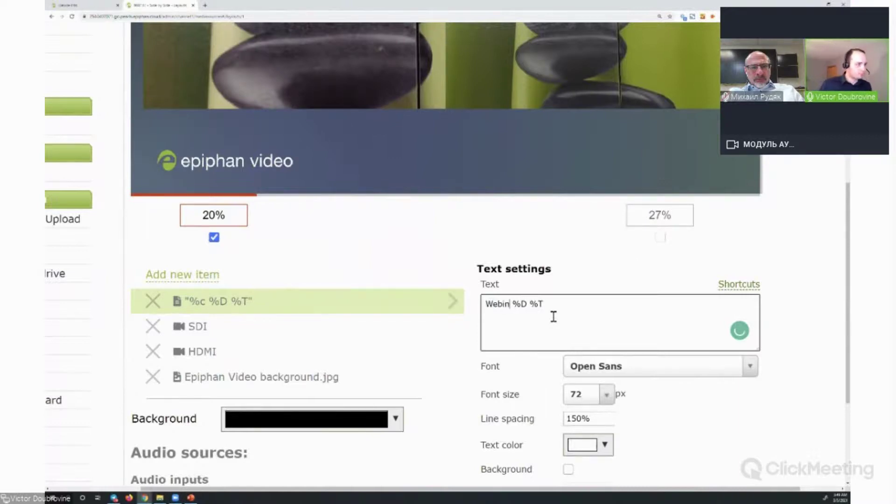
{"action": "type", "text": "ar"}
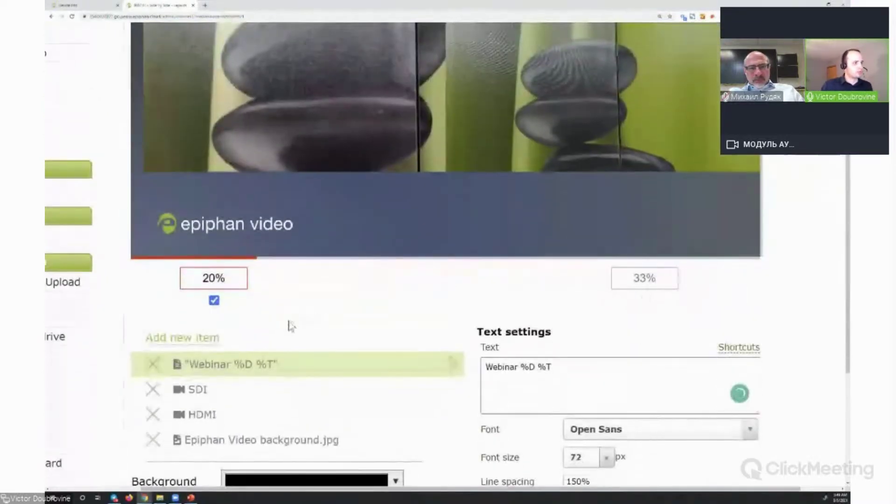
Add a picture item to the layout and assign it RS2765_Epiphan_Logo_Vert_CMYK-square.png
{"action": "left_click", "coordinate": [194, 340]}
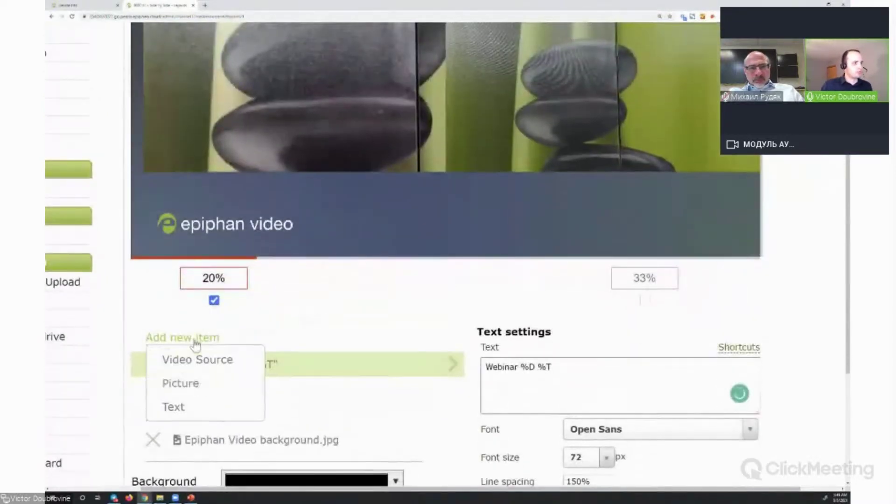
{"action": "left_click", "coordinate": [201, 391]}
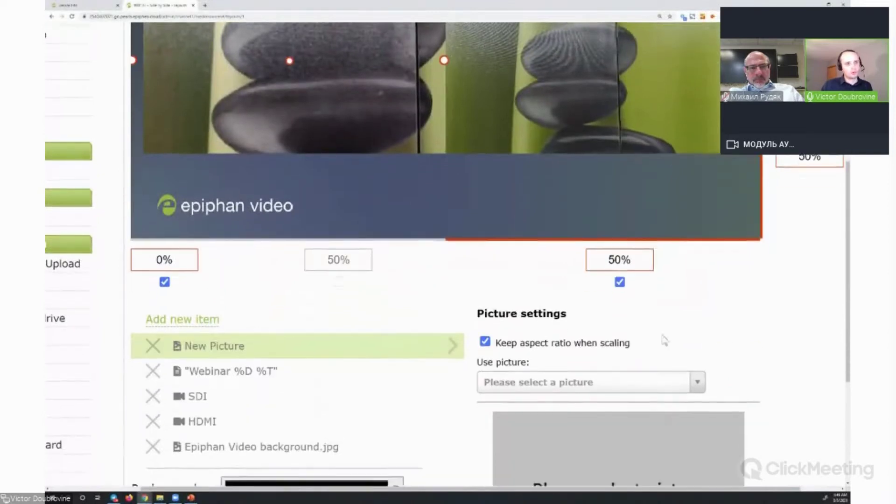
{"action": "scroll", "coordinate": [699, 386], "scroll_direction": "down", "scroll_amount": 3}
{"action": "scroll", "coordinate": [623, 340], "scroll_direction": "up", "scroll_amount": 5}
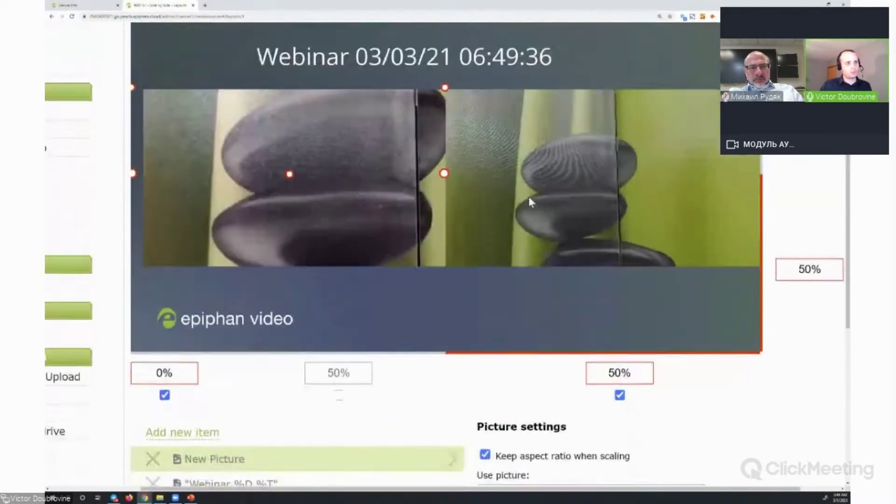
{"action": "scroll", "coordinate": [530, 201], "scroll_direction": "down", "scroll_amount": 3}
{"action": "left_click", "coordinate": [570, 341]}
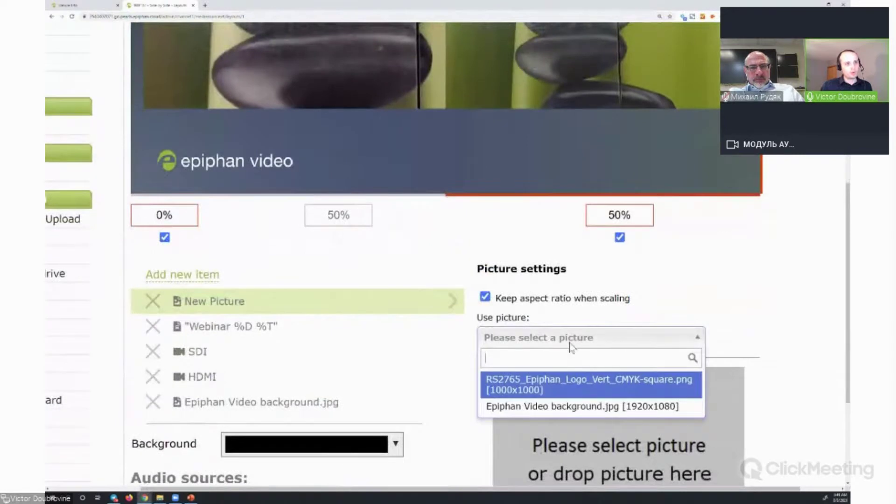
{"action": "left_click", "coordinate": [598, 391]}
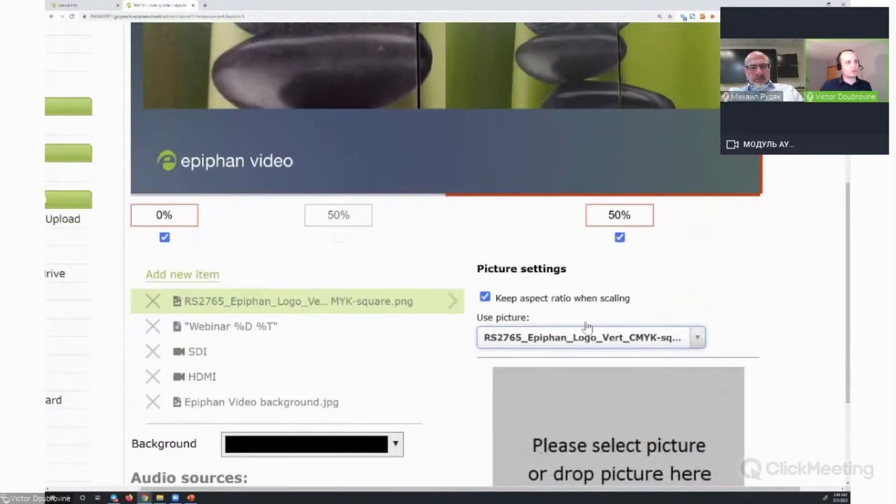
Shrink the logo picture to about 26% of the layout width and place it in the frame's upper right corner
{"action": "scroll", "coordinate": [588, 326], "scroll_direction": "up", "scroll_amount": 4}
{"action": "left_click_drag", "start_coordinate": [444, 380], "coordinate": [602, 248]}
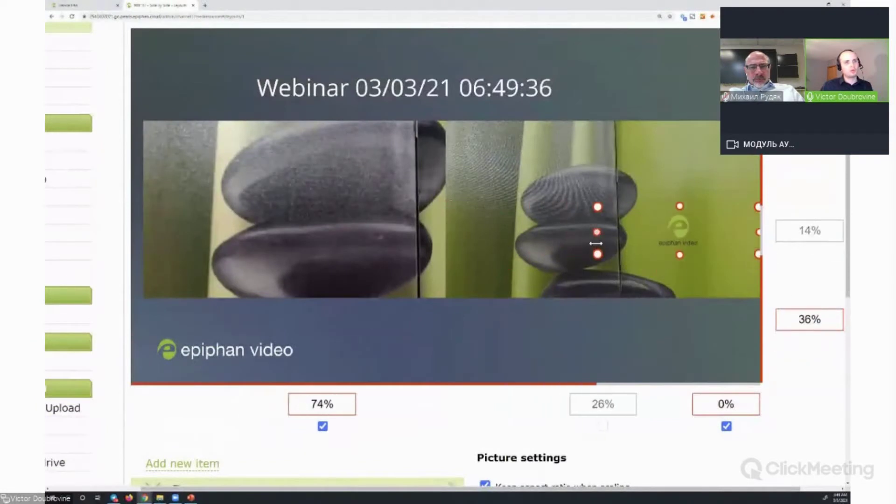
{"action": "left_click_drag", "start_coordinate": [670, 241], "coordinate": [695, 62]}
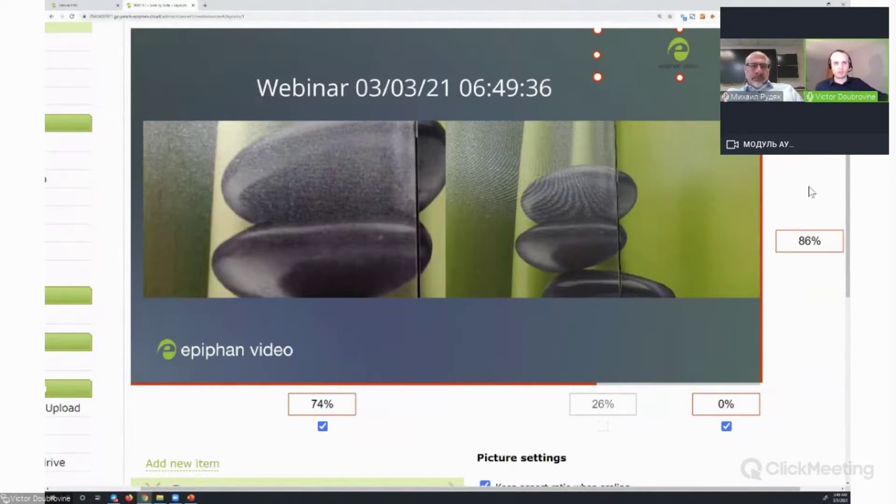
Enable XLR/RCA Audio and SDI Audio as the layout's audio sources and save the layout
{"action": "scroll", "coordinate": [813, 193], "scroll_direction": "up", "scroll_amount": 2}
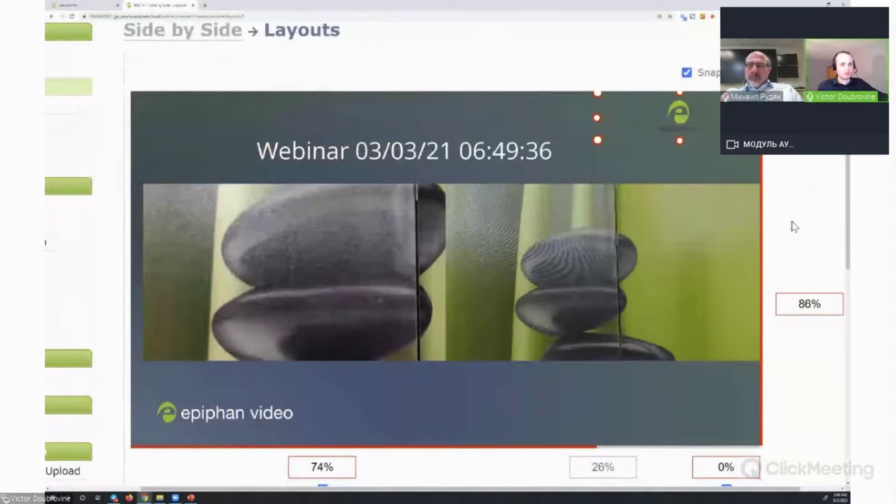
{"action": "scroll", "coordinate": [795, 228], "scroll_direction": "down", "scroll_amount": 10}
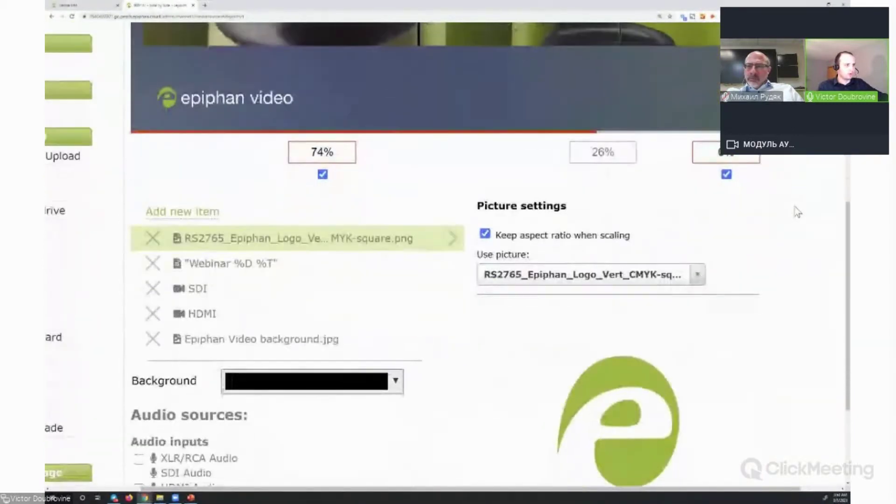
{"action": "scroll", "coordinate": [798, 211], "scroll_direction": "down", "scroll_amount": 2}
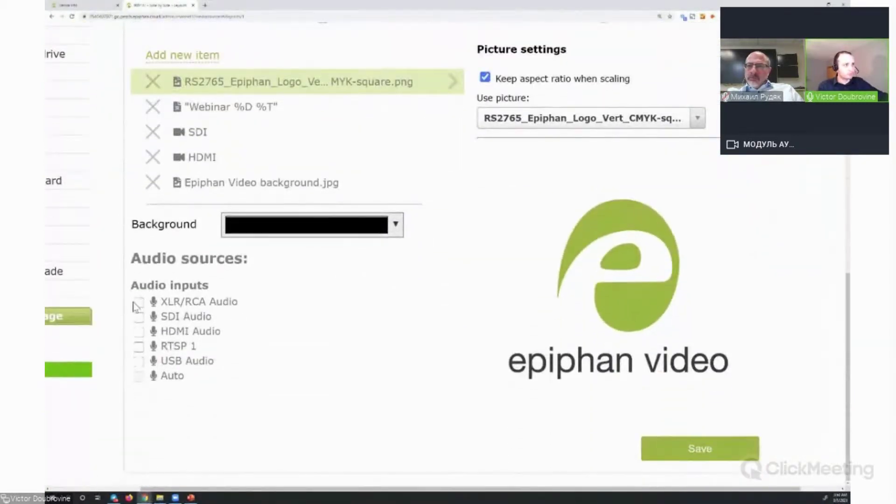
{"action": "left_click", "coordinate": [139, 317]}
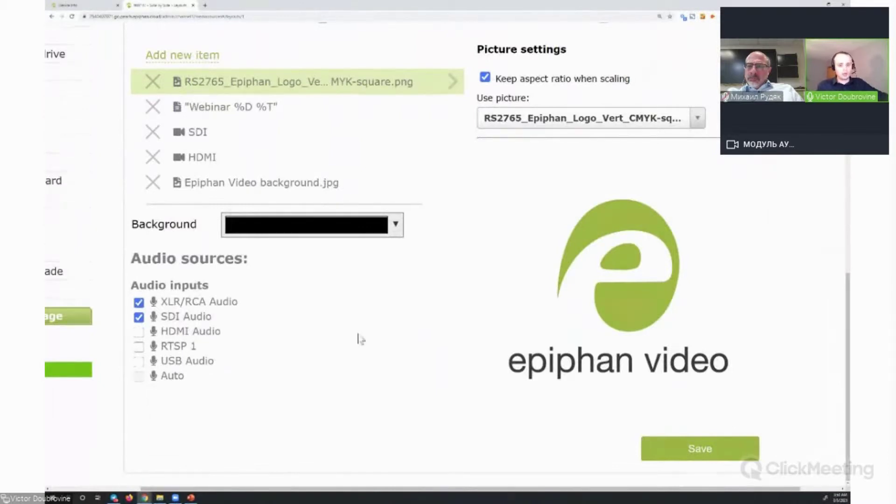
{"action": "scroll", "coordinate": [447, 361], "scroll_direction": "up", "scroll_amount": 7}
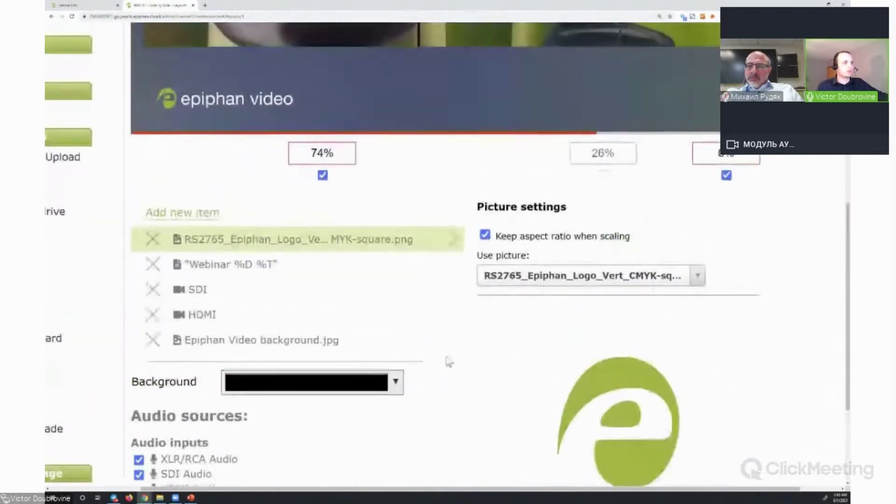
{"action": "scroll", "coordinate": [467, 303], "scroll_direction": "down", "scroll_amount": 7}
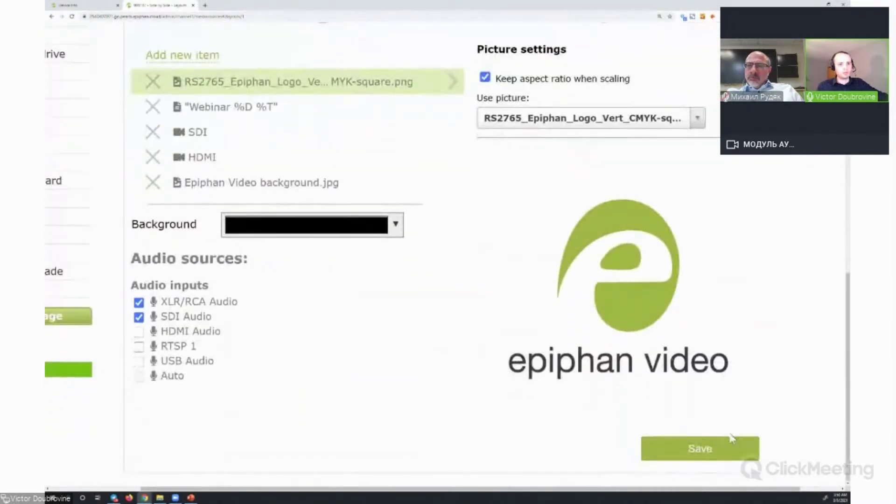
{"action": "scroll", "coordinate": [784, 362], "scroll_direction": "up", "scroll_amount": 10}
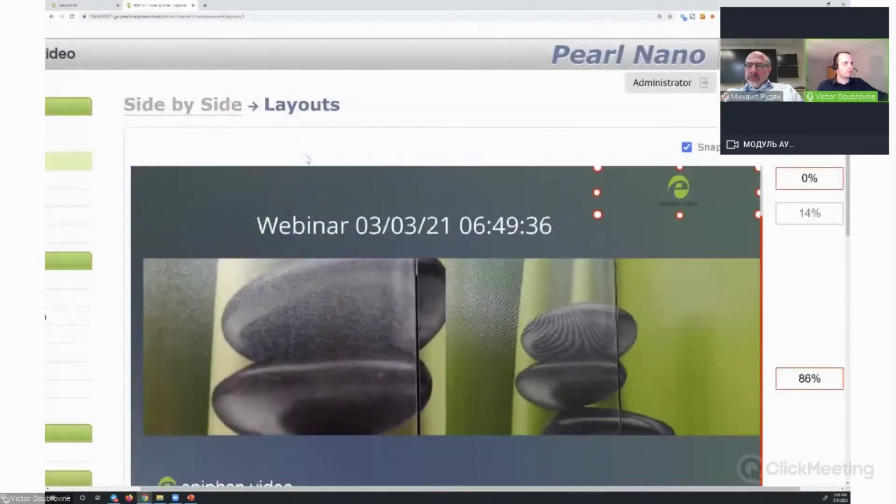
Open the Side by Side channel's status page and view its live broadcast preview
{"action": "scroll", "coordinate": [308, 160], "scroll_direction": "left", "scroll_amount": 5}
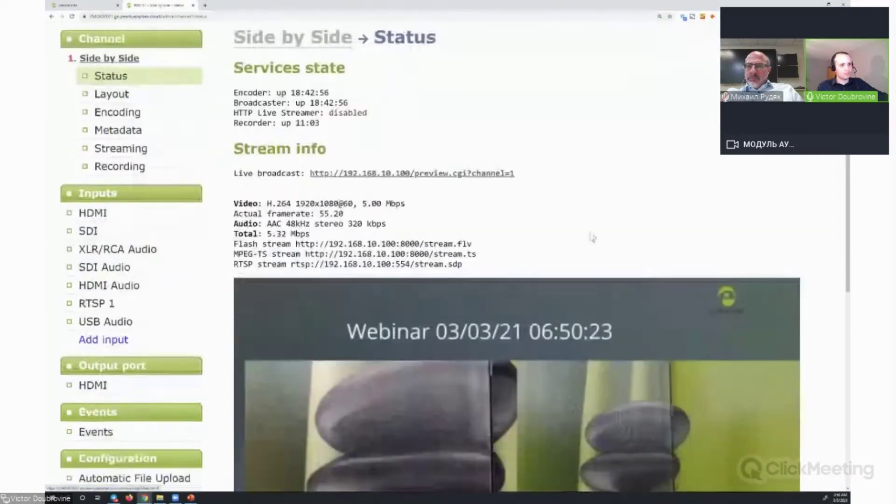
{"action": "scroll", "coordinate": [592, 238], "scroll_direction": "down", "scroll_amount": 3}
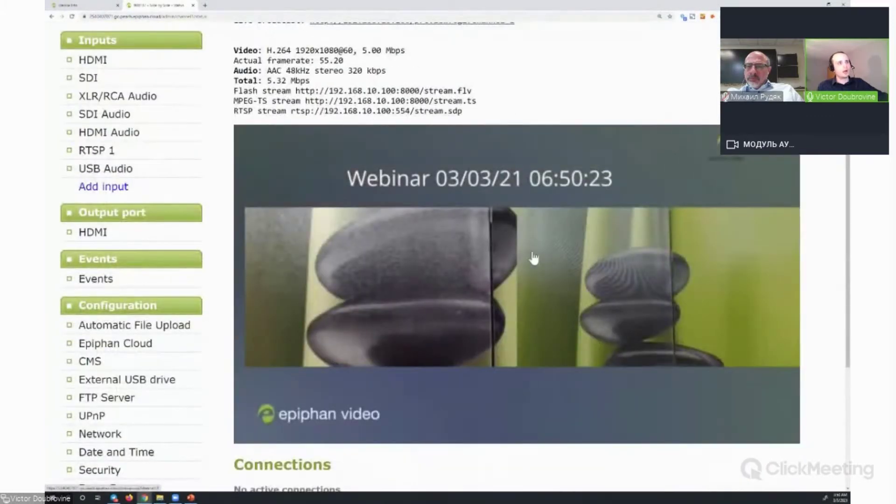
{"action": "scroll", "coordinate": [535, 258], "scroll_direction": "up", "scroll_amount": 4}
{"action": "left_click", "coordinate": [455, 243]}
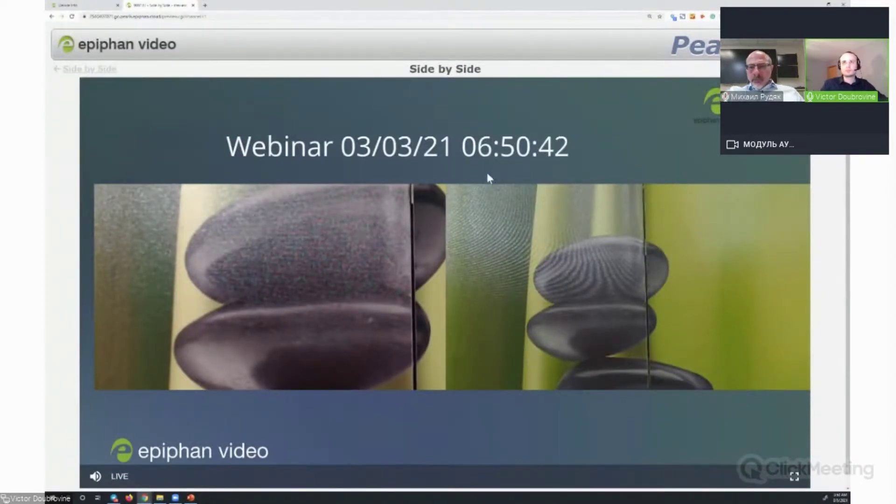
Close the live preview, reopen the device's remote admin page from Epiphan Cloud and open the HDMI output port settings
{"action": "left_click", "coordinate": [194, 5]}
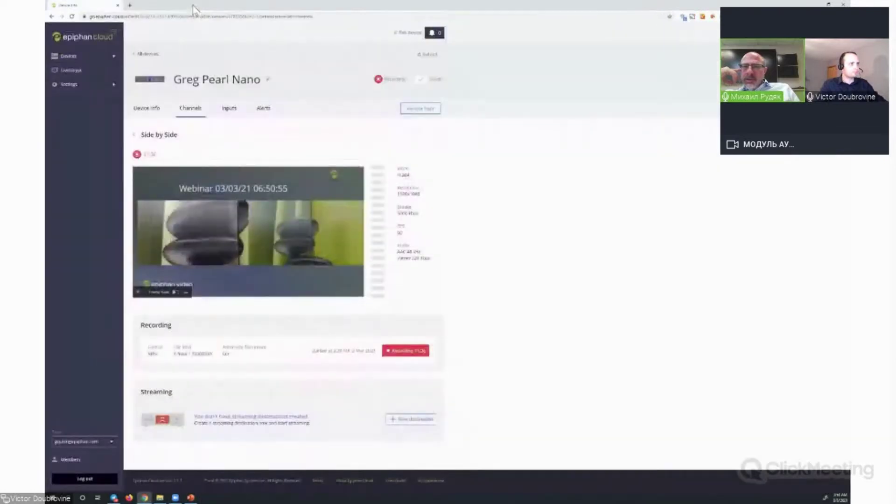
{"action": "left_click", "coordinate": [434, 110]}
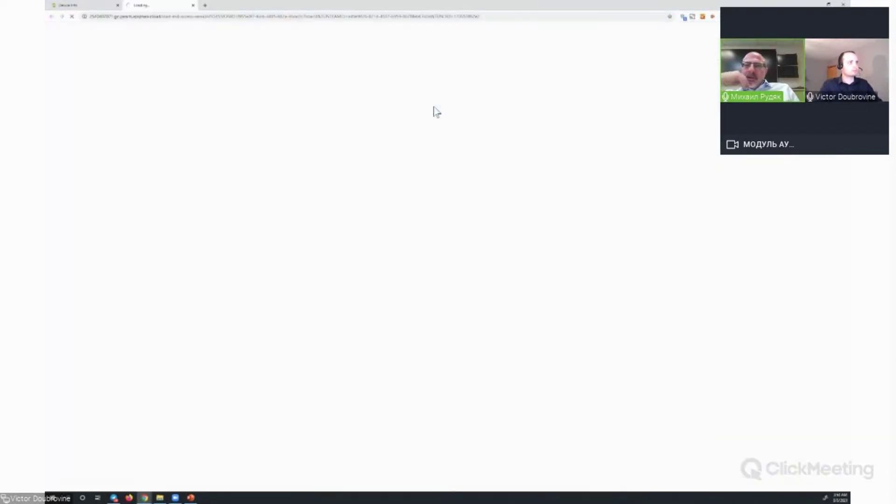
{"action": "scroll", "coordinate": [460, 180], "scroll_direction": "down", "scroll_amount": 3}
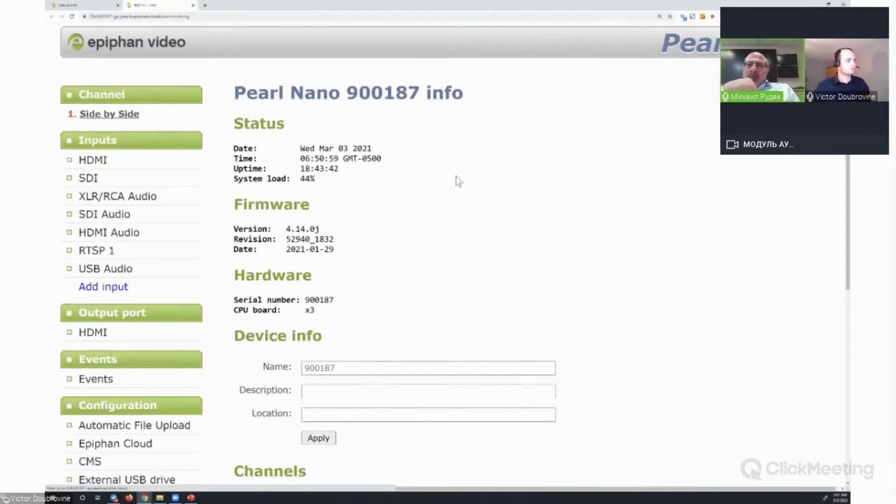
{"action": "left_click", "coordinate": [169, 195]}
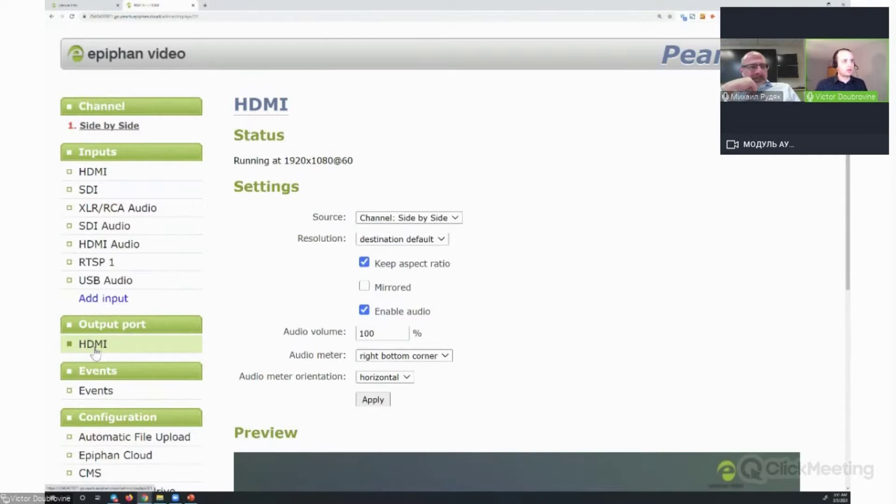
Try Local console as the HDMI output source, and return the source to Channel: Side by Side
{"action": "left_click", "coordinate": [390, 219]}
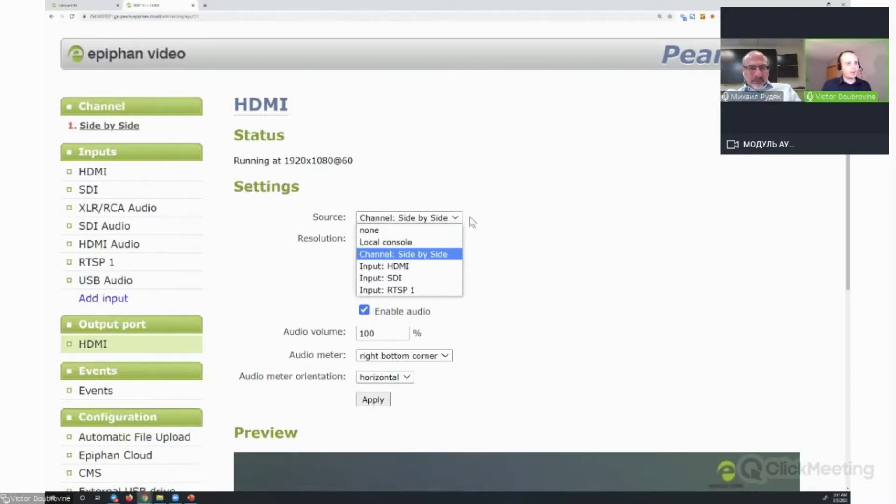
{"action": "left_click", "coordinate": [392, 242]}
{"action": "left_click", "coordinate": [336, 218]}
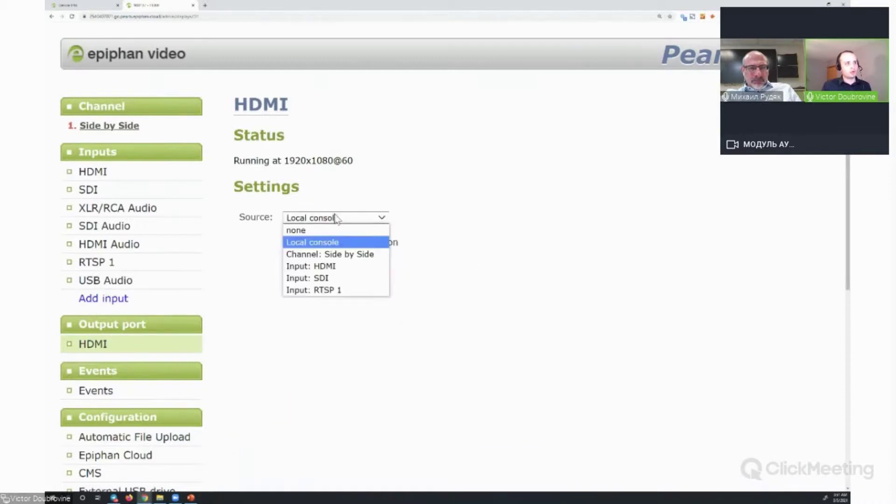
{"action": "left_click", "coordinate": [322, 243]}
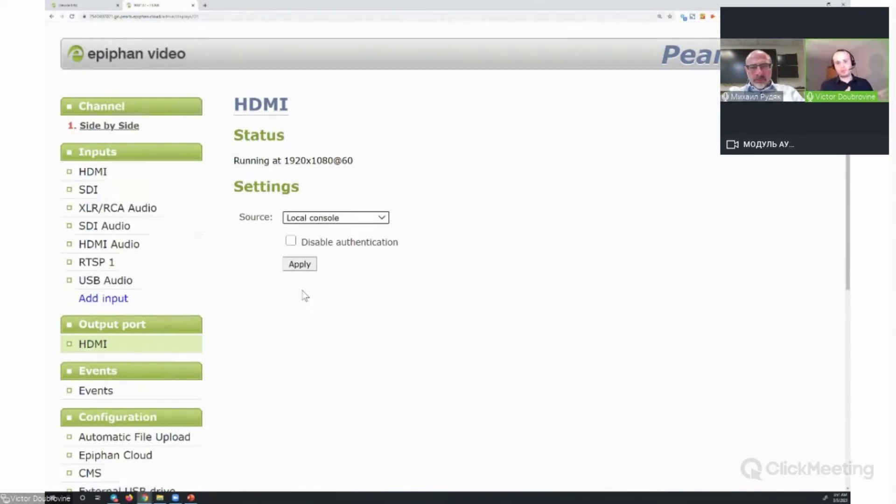
{"action": "left_click", "coordinate": [329, 220]}
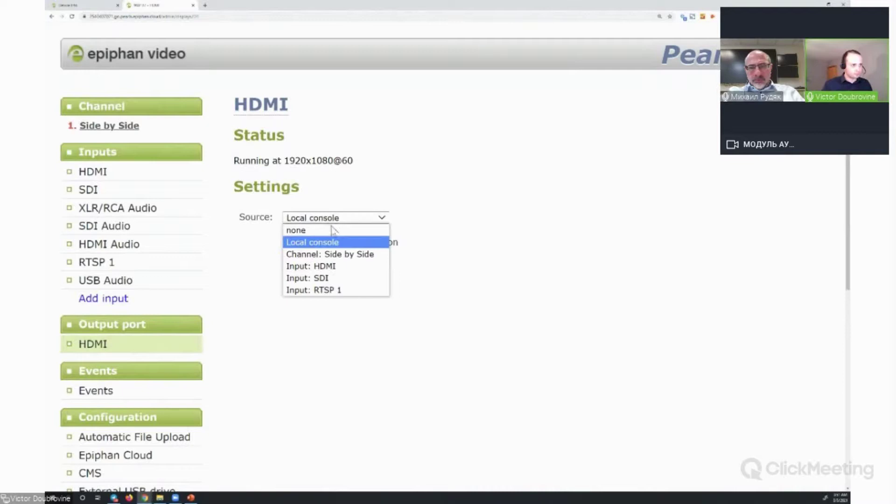
{"action": "left_click", "coordinate": [338, 255]}
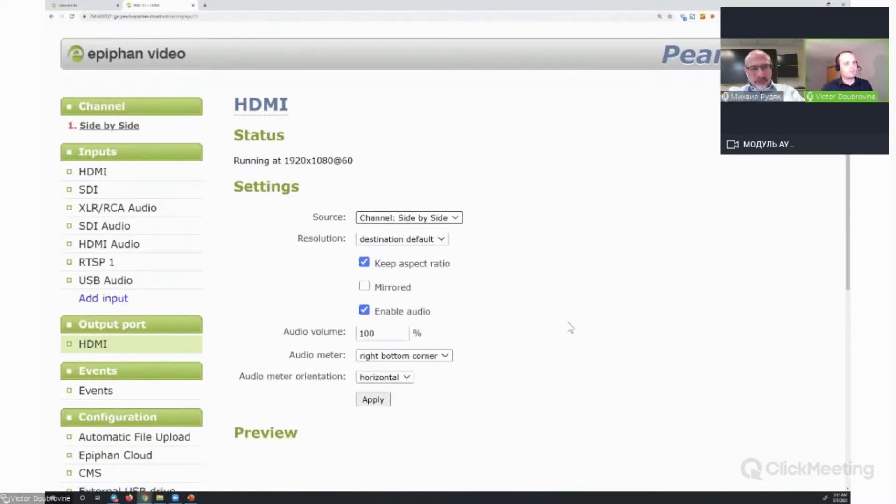
Examine the HDMI output's preview, available sources, and resolution and audio meter settings
{"action": "scroll", "coordinate": [574, 265], "scroll_direction": "down", "scroll_amount": 1}
{"action": "scroll", "coordinate": [573, 265], "scroll_direction": "down", "scroll_amount": 5}
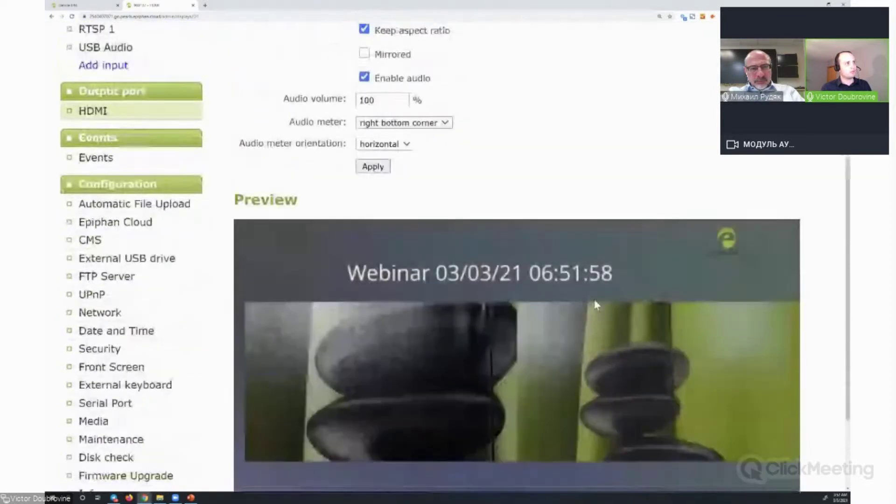
{"action": "scroll", "coordinate": [213, 100], "scroll_direction": "up", "scroll_amount": 4}
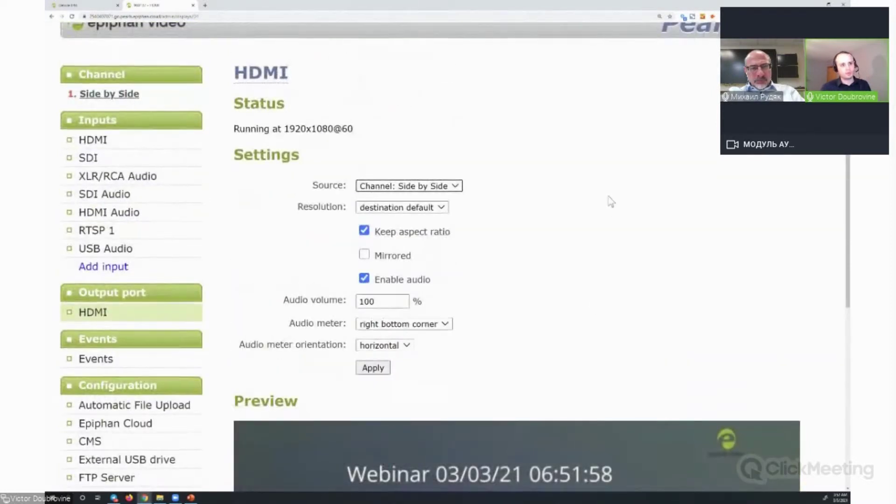
{"action": "scroll", "coordinate": [607, 206], "scroll_direction": "down", "scroll_amount": 4}
{"action": "scroll", "coordinate": [591, 346], "scroll_direction": "up", "scroll_amount": 4}
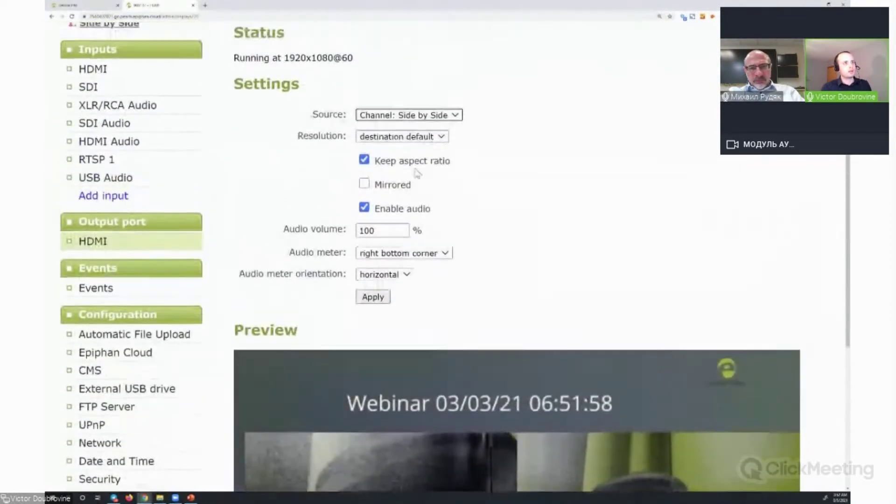
{"action": "left_click", "coordinate": [417, 155]}
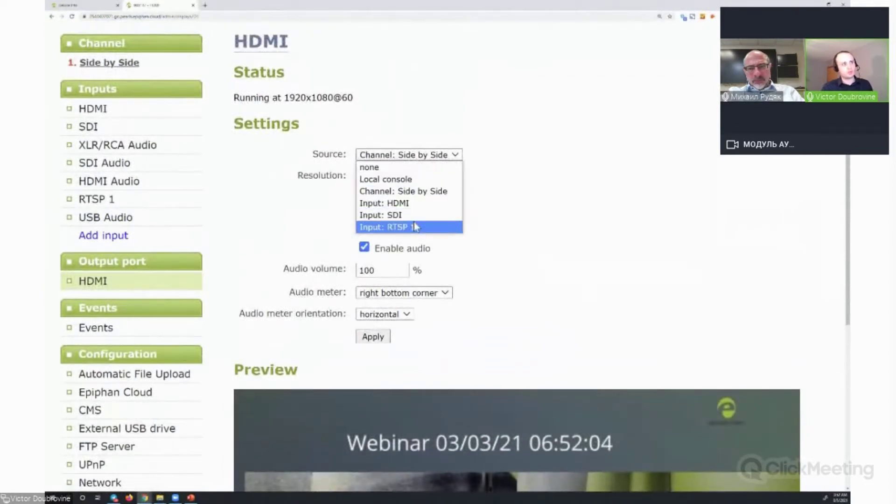
{"action": "left_click", "coordinate": [586, 206]}
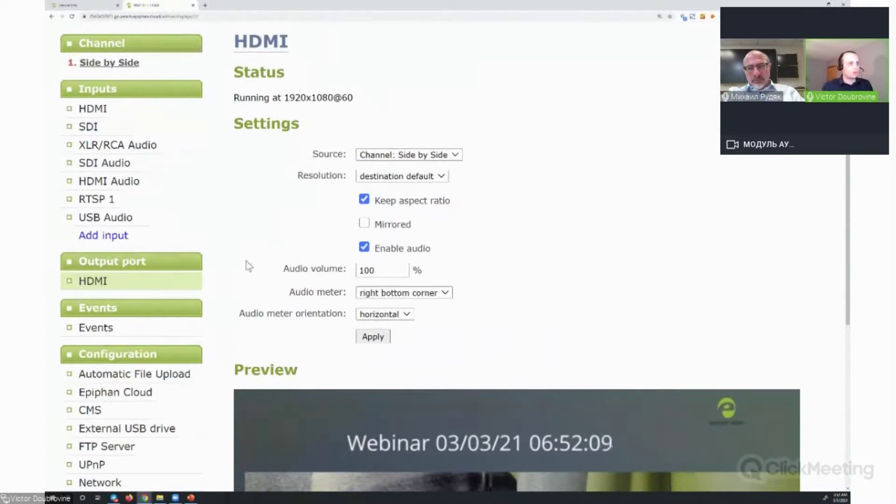
{"action": "scroll", "coordinate": [246, 262], "scroll_direction": "down", "scroll_amount": 1}
{"action": "scroll", "coordinate": [247, 267], "scroll_direction": "up", "scroll_amount": 1}
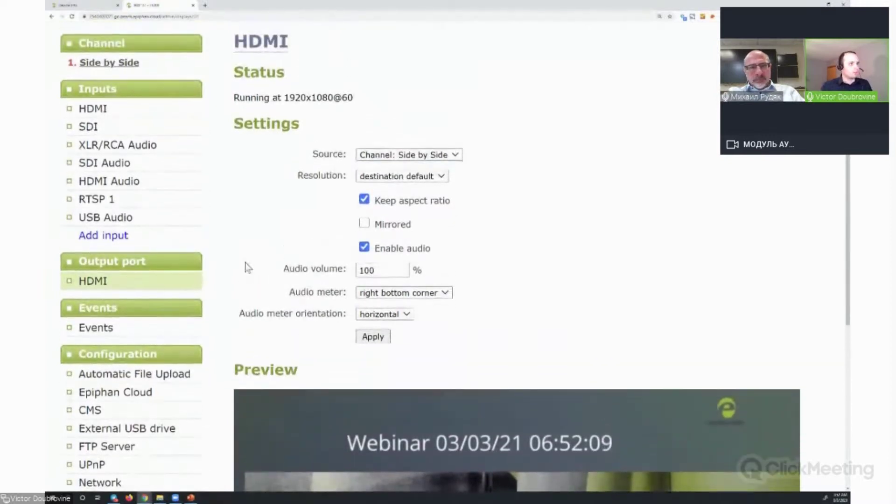
{"action": "scroll", "coordinate": [246, 266], "scroll_direction": "up", "scroll_amount": 2}
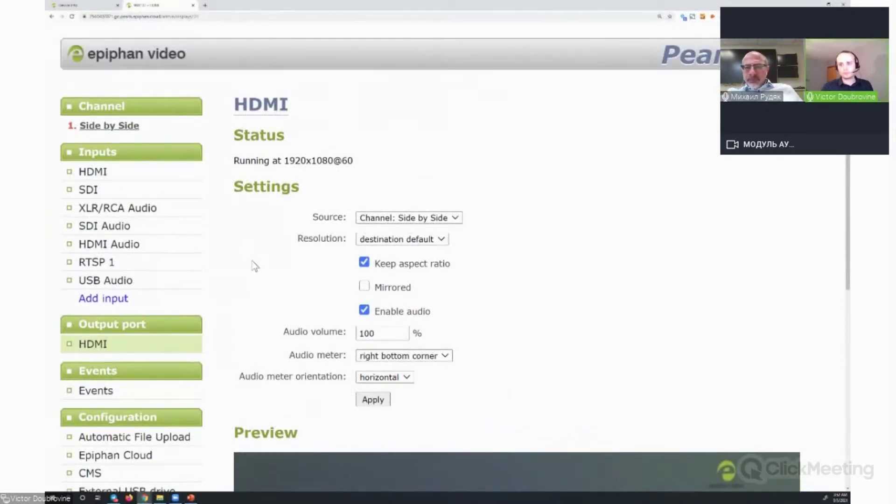
{"action": "scroll", "coordinate": [255, 266], "scroll_direction": "down", "scroll_amount": 2}
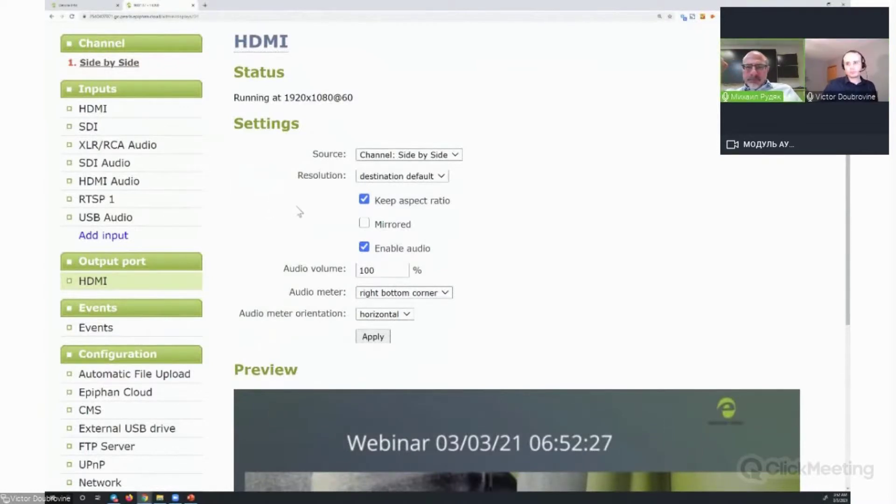
{"action": "scroll", "coordinate": [280, 214], "scroll_direction": "up", "scroll_amount": 2}
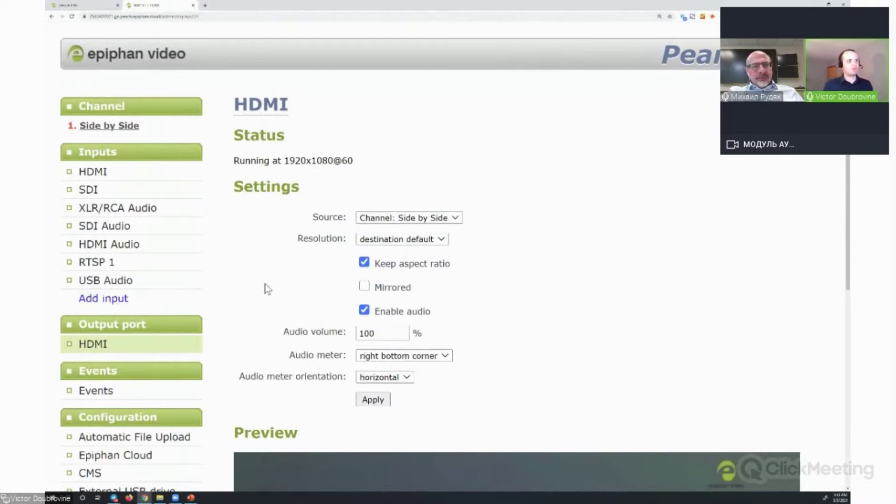
Open the Side by Side channel's encoding settings and examine its codec, frame size, frame rate, bitrate and audio options
{"action": "left_click", "coordinate": [116, 132]}
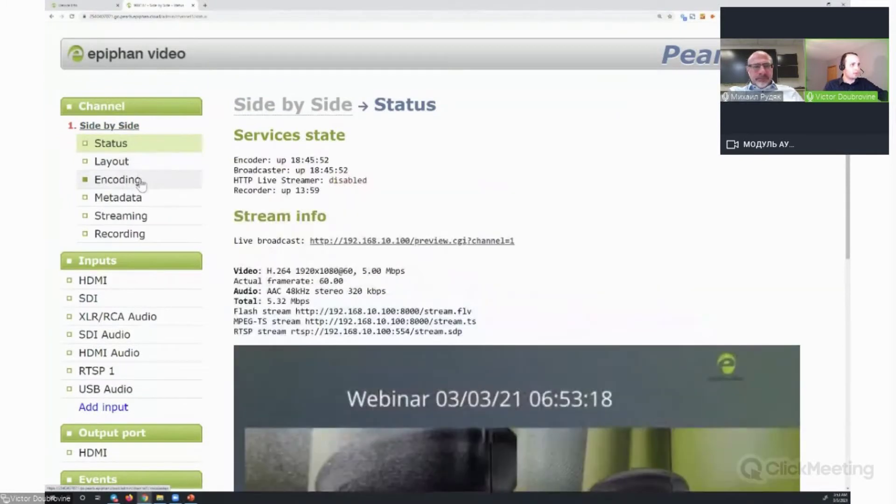
{"action": "left_click", "coordinate": [141, 182]}
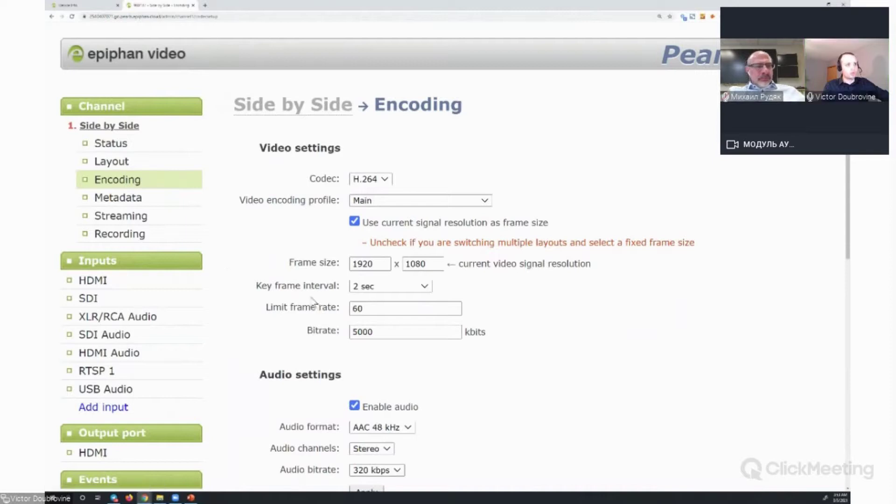
{"action": "left_click", "coordinate": [371, 264]}
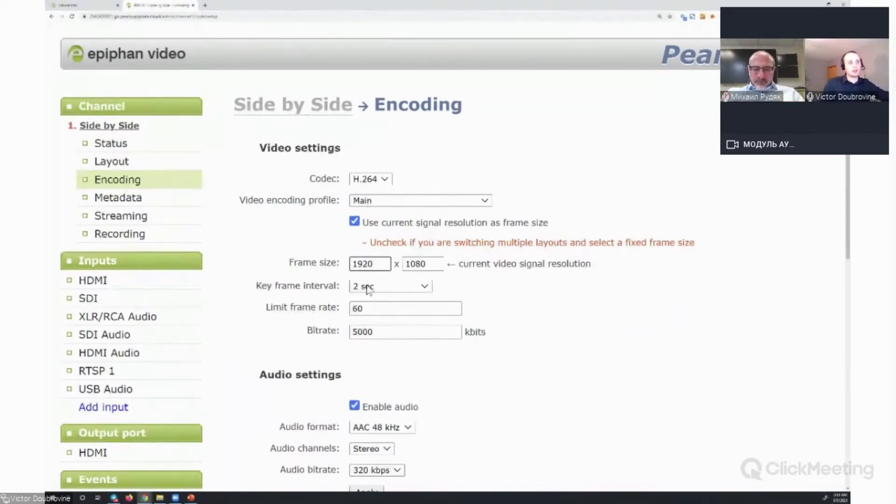
{"action": "left_click", "coordinate": [344, 277]}
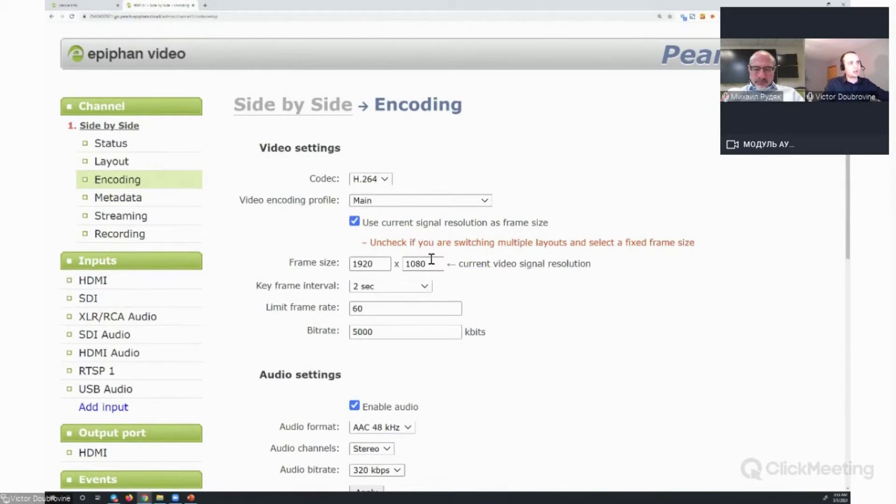
{"action": "scroll", "coordinate": [432, 260], "scroll_direction": "down", "scroll_amount": 2}
{"action": "scroll", "coordinate": [583, 286], "scroll_direction": "up", "scroll_amount": 1}
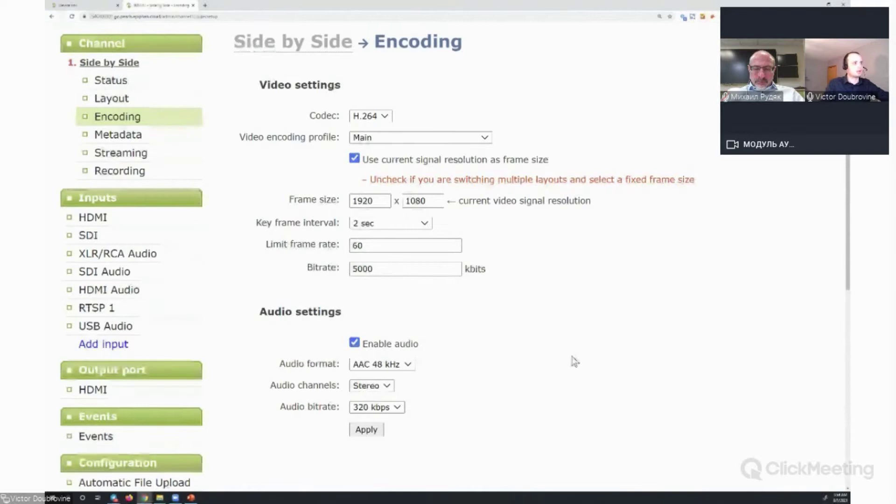
{"action": "scroll", "coordinate": [569, 369], "scroll_direction": "up", "scroll_amount": 1}
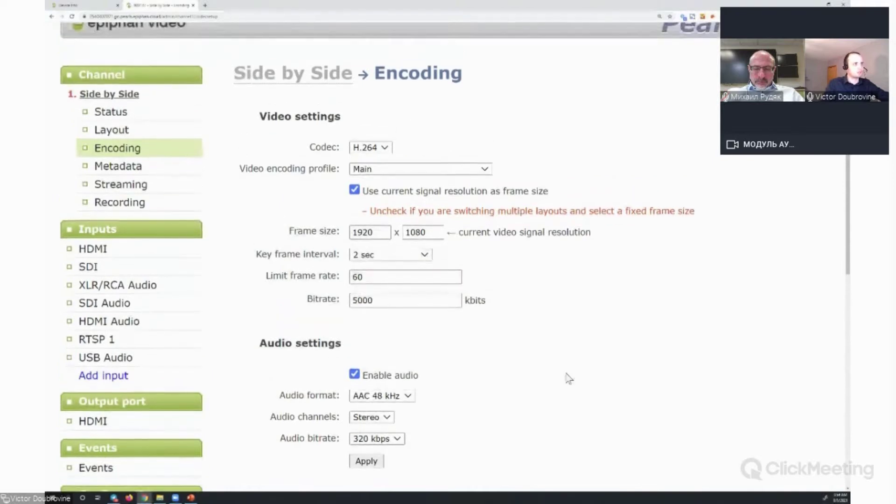
Open the Side by Side channel's streaming settings, review the available stream types and add an RTMP push stream
{"action": "left_click", "coordinate": [137, 187]}
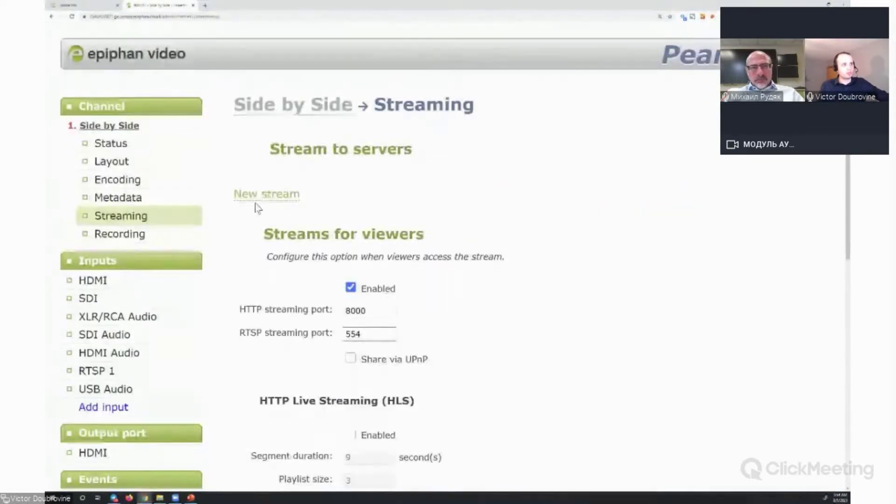
{"action": "left_click", "coordinate": [260, 196]}
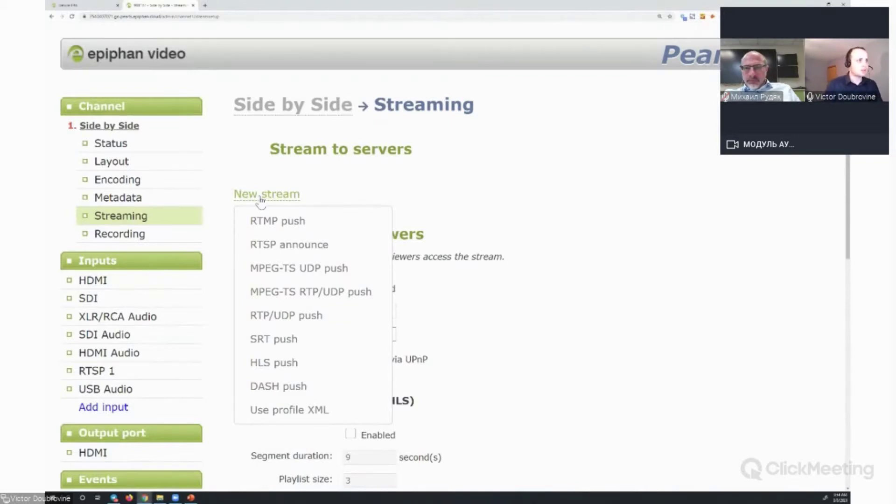
{"action": "left_click", "coordinate": [370, 161]}
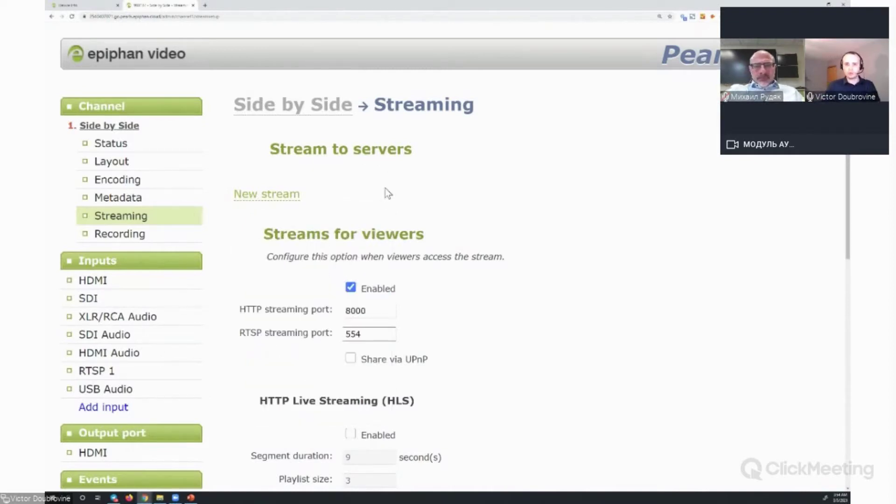
{"action": "left_click", "coordinate": [286, 194]}
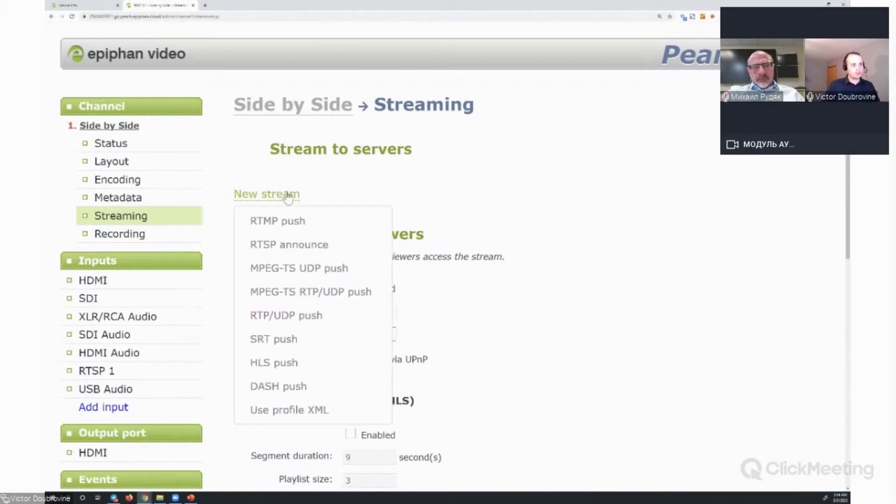
{"action": "left_click", "coordinate": [277, 229]}
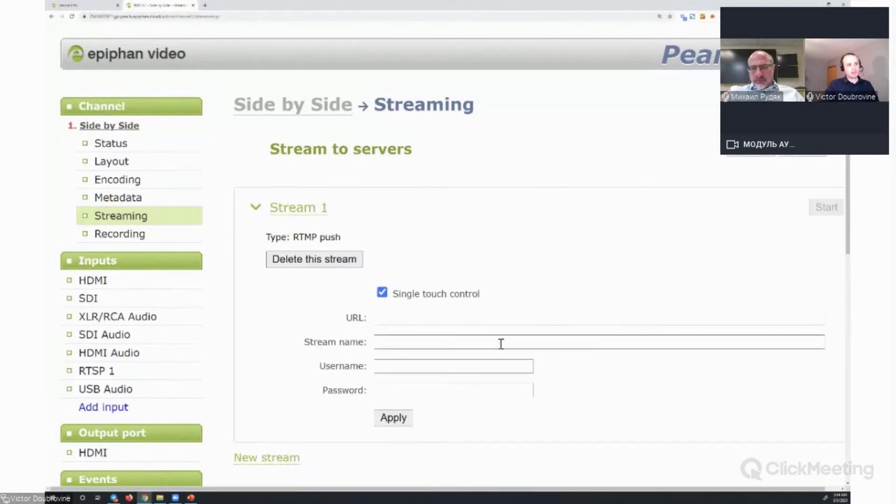
Add a second stream of type SRT push and review the settings of both streams
{"action": "scroll", "coordinate": [493, 340], "scroll_direction": "down", "scroll_amount": 1}
{"action": "scroll", "coordinate": [494, 339], "scroll_direction": "down", "scroll_amount": 2}
{"action": "left_click", "coordinate": [267, 363]}
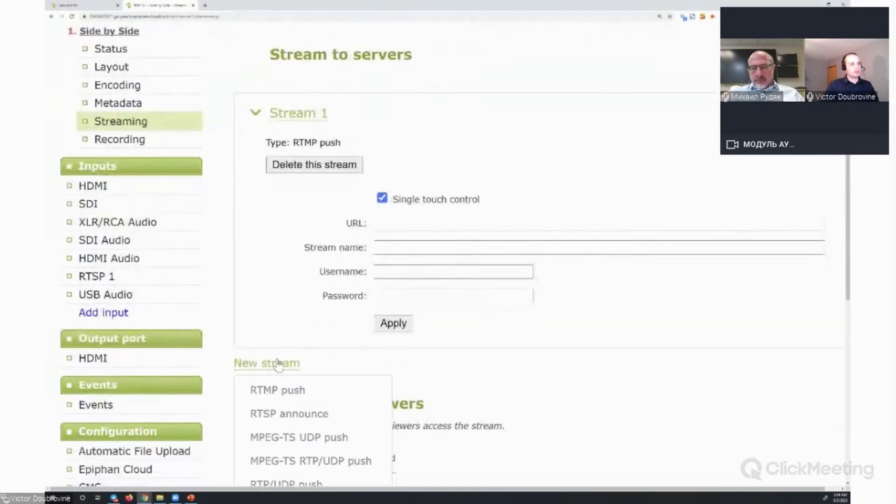
{"action": "scroll", "coordinate": [621, 278], "scroll_direction": "down", "scroll_amount": 5}
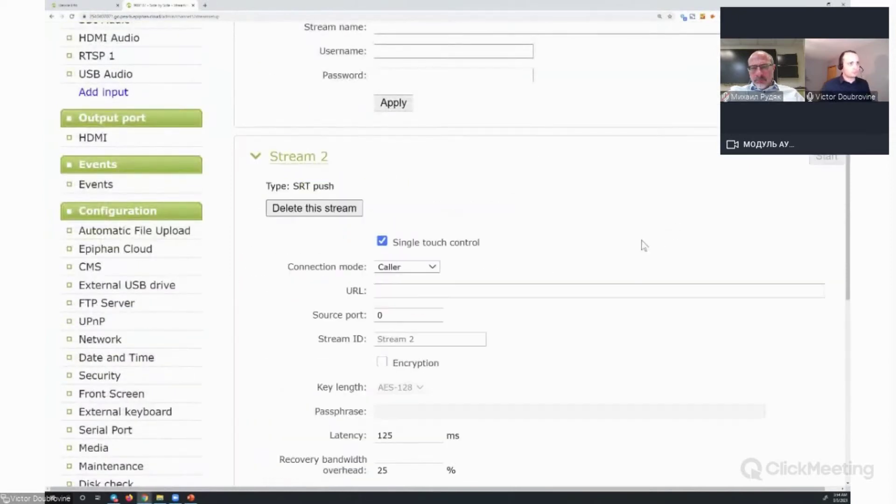
{"action": "scroll", "coordinate": [578, 262], "scroll_direction": "up", "scroll_amount": 1}
{"action": "scroll", "coordinate": [578, 265], "scroll_direction": "up", "scroll_amount": 3}
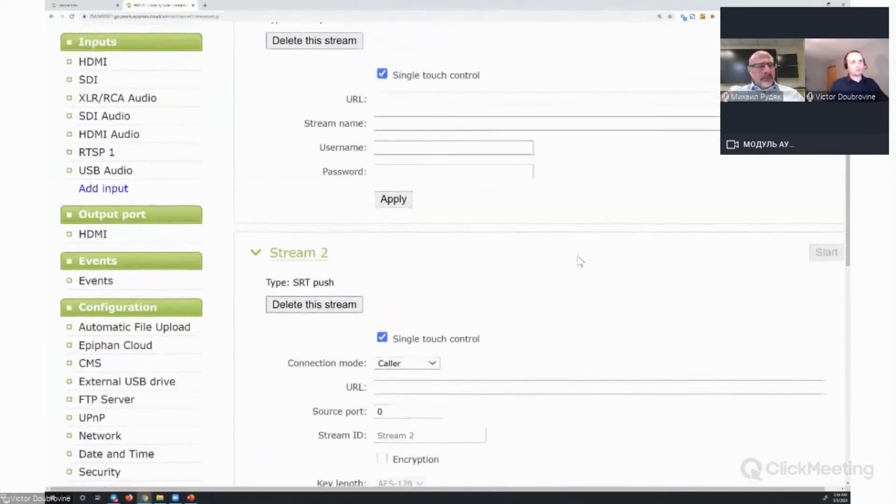
{"action": "scroll", "coordinate": [629, 251], "scroll_direction": "up", "scroll_amount": 1}
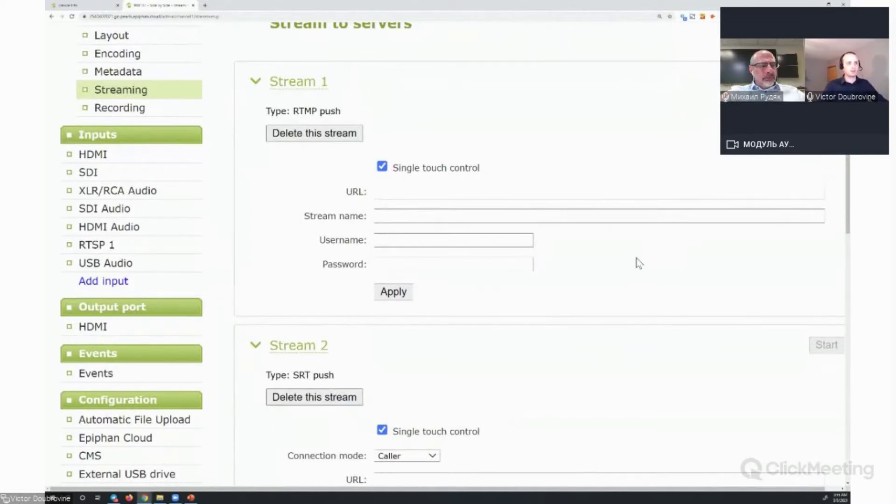
{"action": "scroll", "coordinate": [639, 266], "scroll_direction": "up", "scroll_amount": 2}
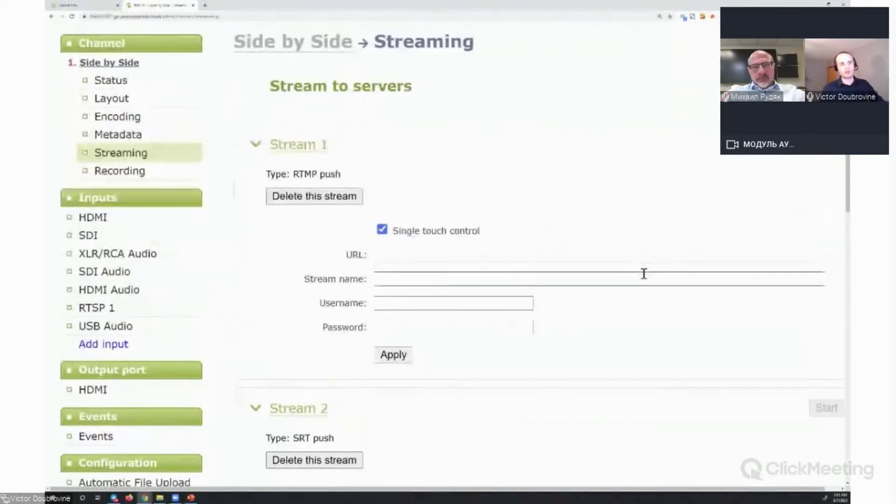
{"action": "scroll", "coordinate": [644, 274], "scroll_direction": "up", "scroll_amount": 2}
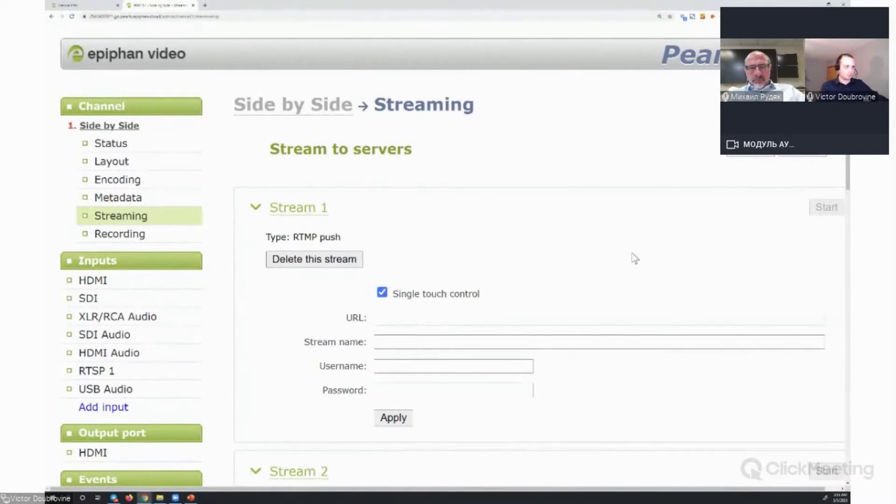
Examine the Side by Side channel's recorder setup, including its time limit, size limit and file type options, and its metadata fields
{"action": "left_click", "coordinate": [145, 240]}
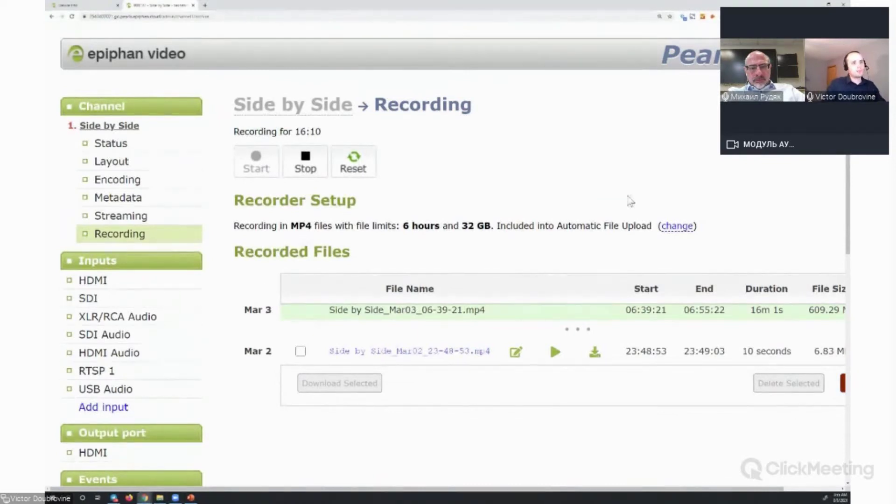
{"action": "left_click", "coordinate": [689, 227]}
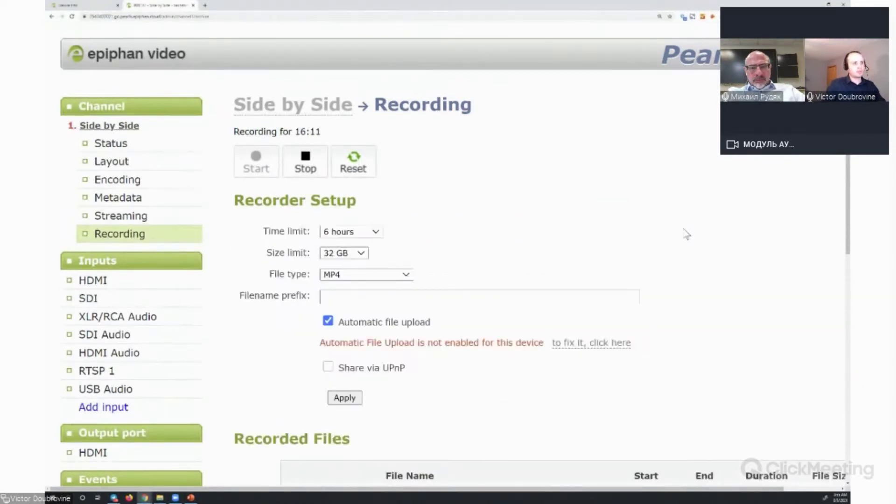
{"action": "left_click", "coordinate": [367, 234]}
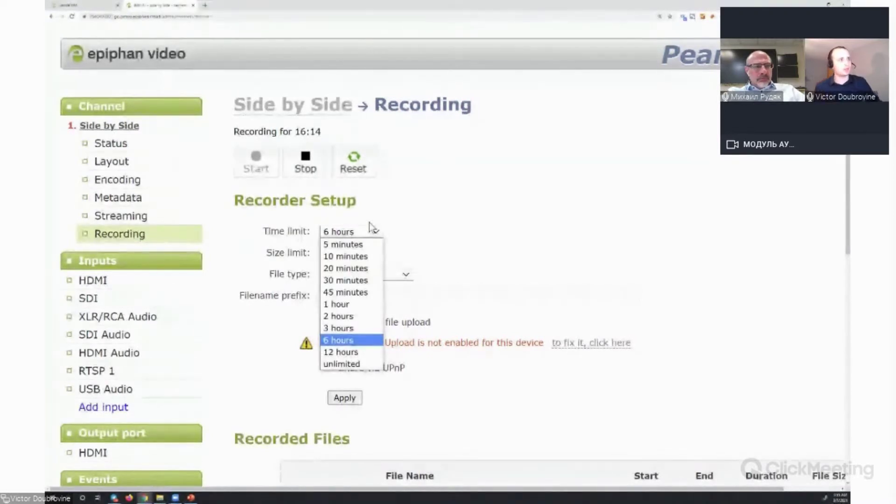
{"action": "left_click", "coordinate": [369, 224]}
{"action": "left_click", "coordinate": [349, 254]}
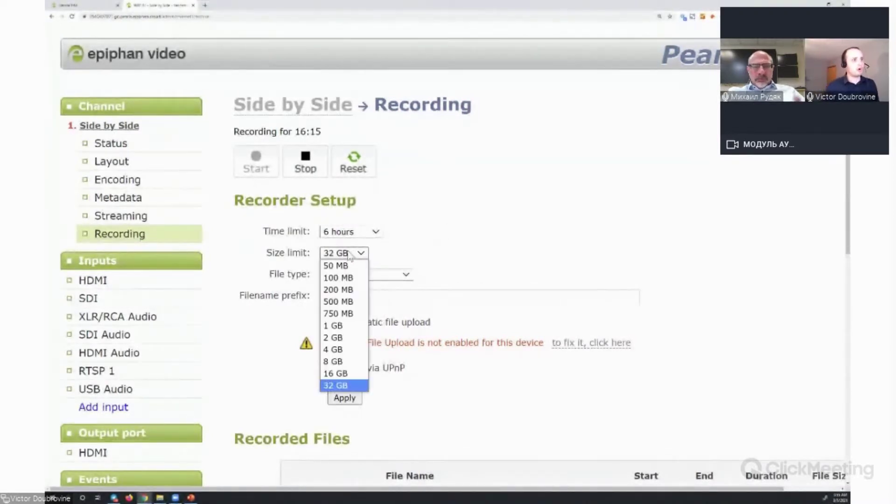
{"action": "left_click", "coordinate": [391, 257]}
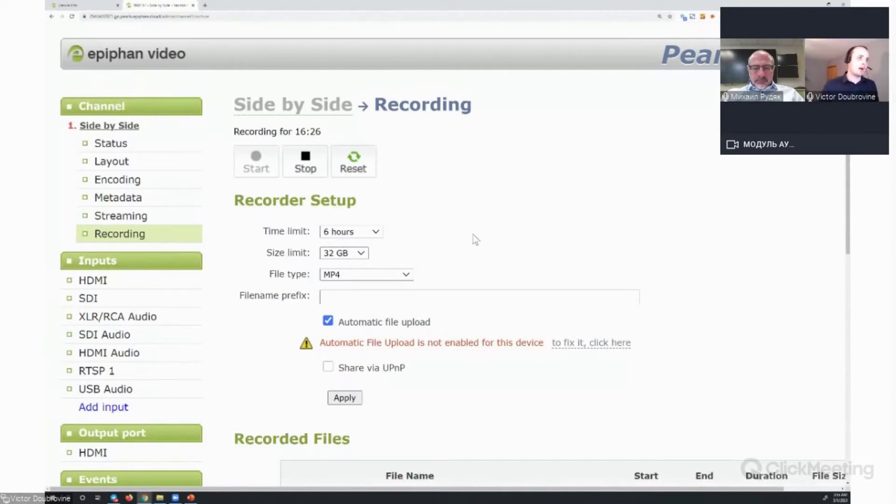
{"action": "left_click", "coordinate": [410, 276]}
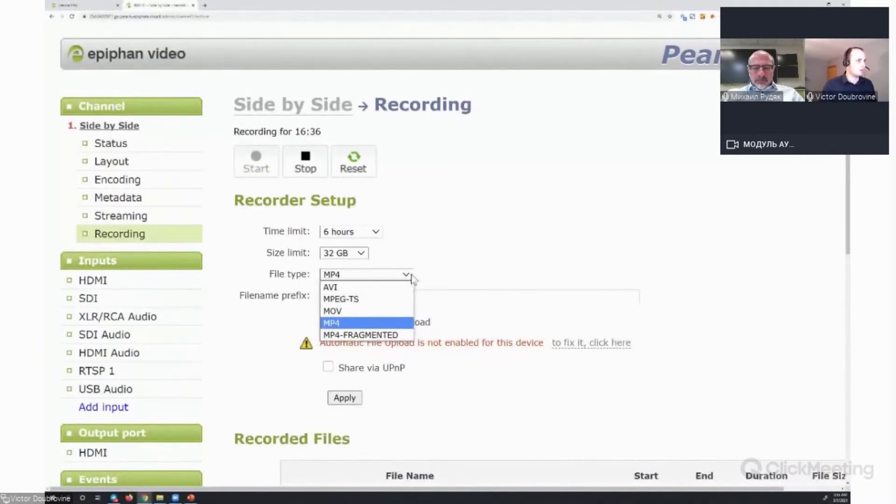
{"action": "left_click", "coordinate": [476, 269]}
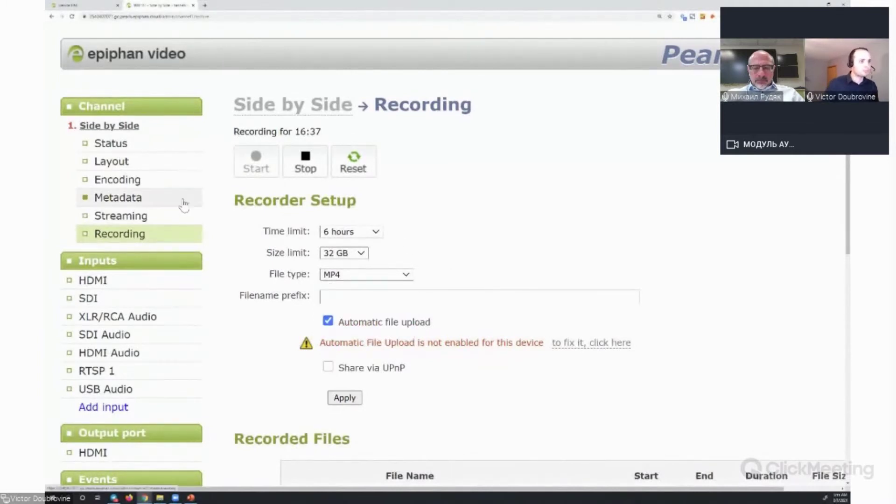
{"action": "scroll", "coordinate": [282, 262], "scroll_direction": "down", "scroll_amount": 3}
{"action": "scroll", "coordinate": [271, 274], "scroll_direction": "up", "scroll_amount": 3}
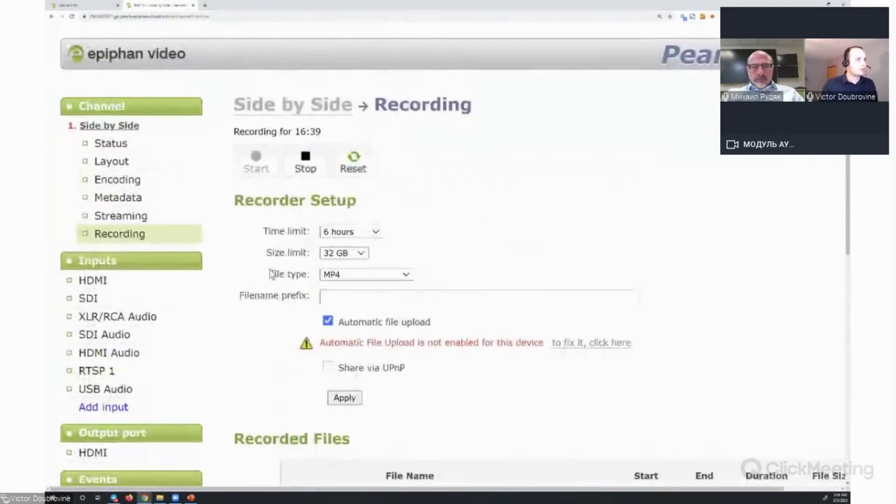
{"action": "left_click", "coordinate": [141, 198]}
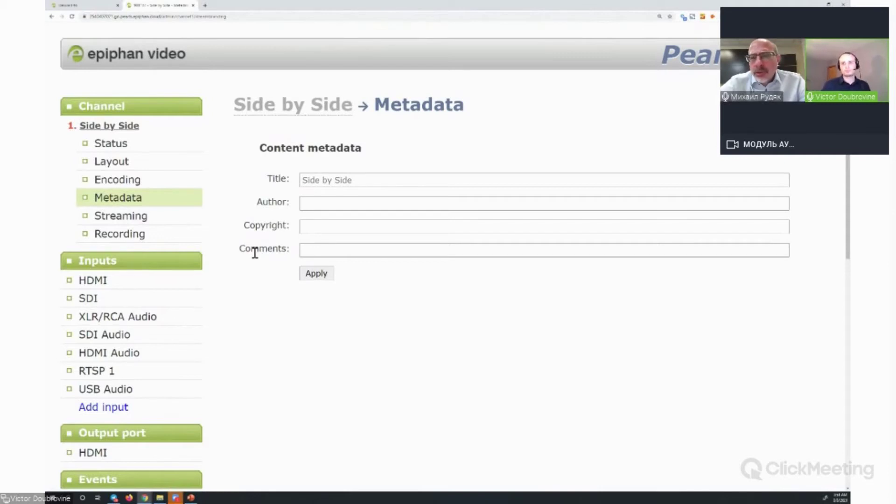
Open the channel's layout and enable HDMI Audio, RTSP 1 and USB Audio as additional audio sources
{"action": "left_click", "coordinate": [133, 167]}
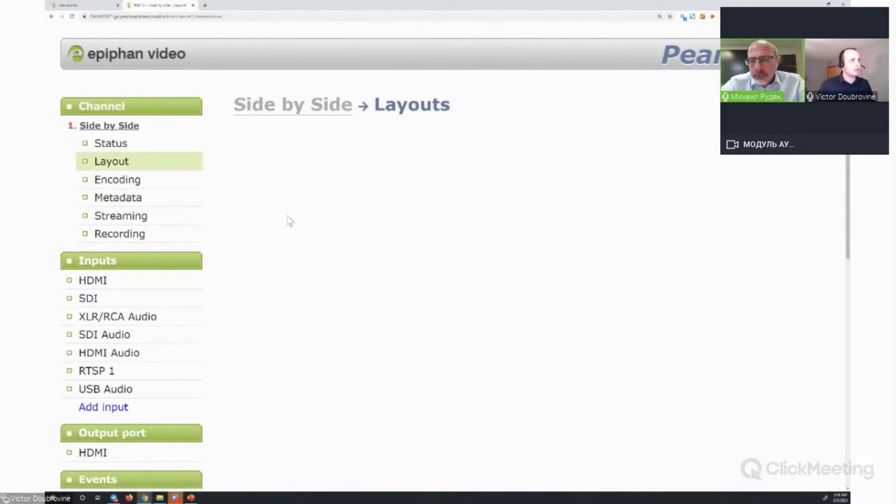
{"action": "scroll", "coordinate": [294, 210], "scroll_direction": "down", "scroll_amount": 4}
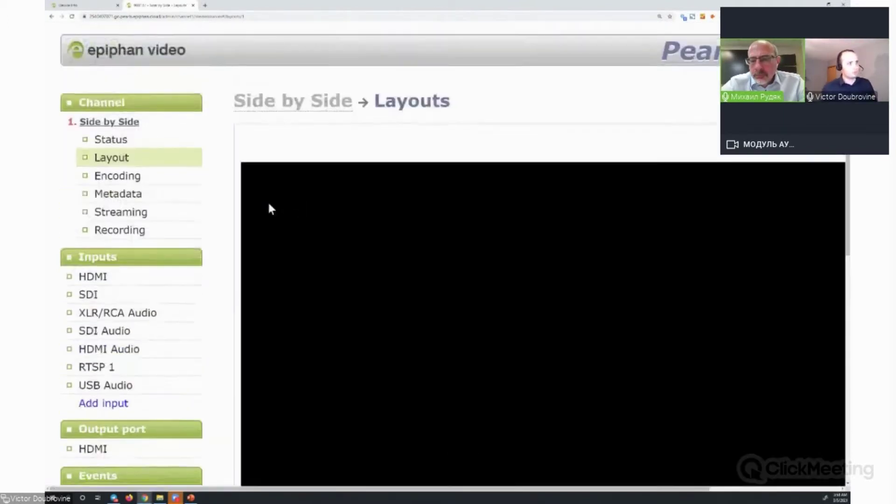
{"action": "scroll", "coordinate": [268, 208], "scroll_direction": "down", "scroll_amount": 10}
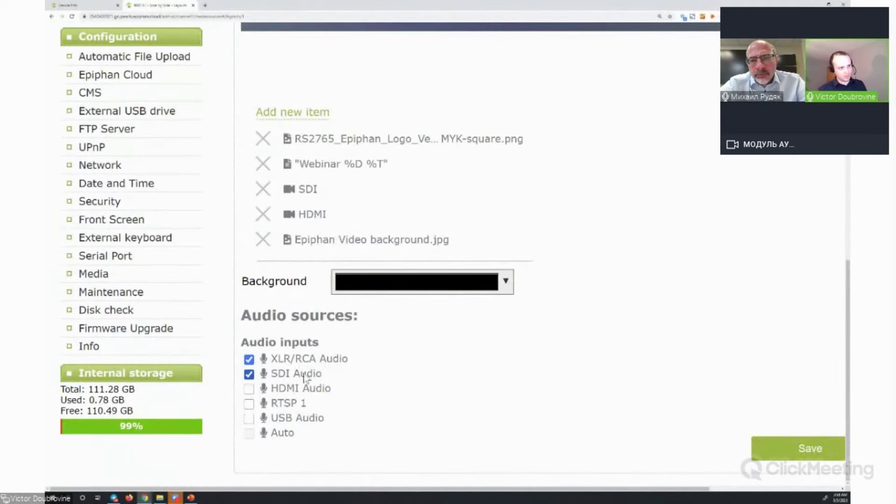
{"action": "left_click", "coordinate": [249, 389]}
{"action": "left_click", "coordinate": [249, 404]}
{"action": "left_click", "coordinate": [249, 419]}
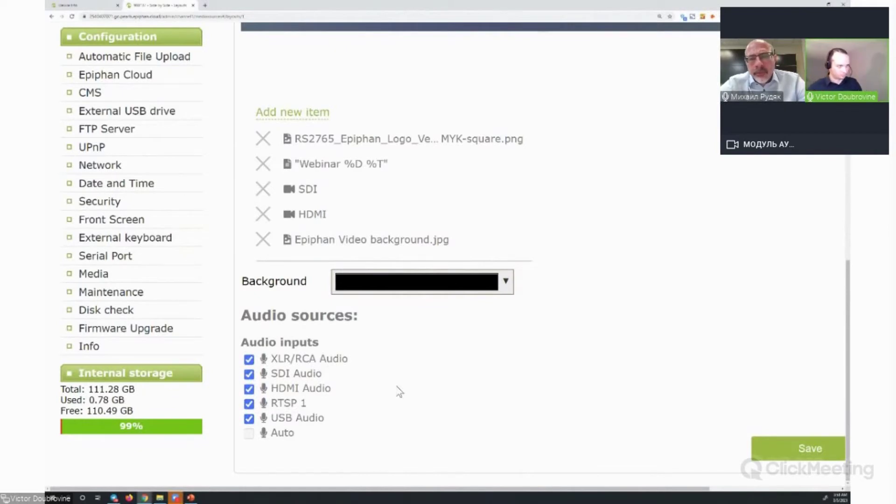
Examine the layout's preview, item list and audio sources, along with the source settings of the SDI video item
{"action": "scroll", "coordinate": [463, 414], "scroll_direction": "up", "scroll_amount": 1}
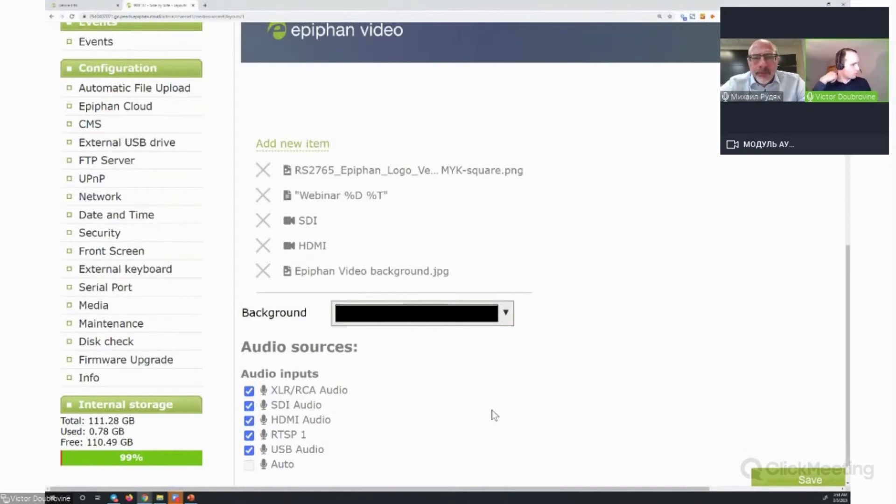
{"action": "scroll", "coordinate": [494, 415], "scroll_direction": "up", "scroll_amount": 10}
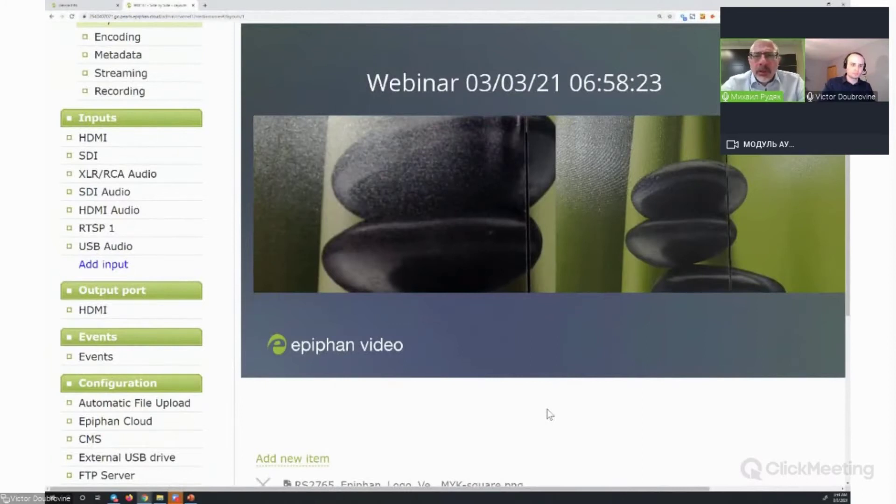
{"action": "scroll", "coordinate": [548, 410], "scroll_direction": "down", "scroll_amount": 5}
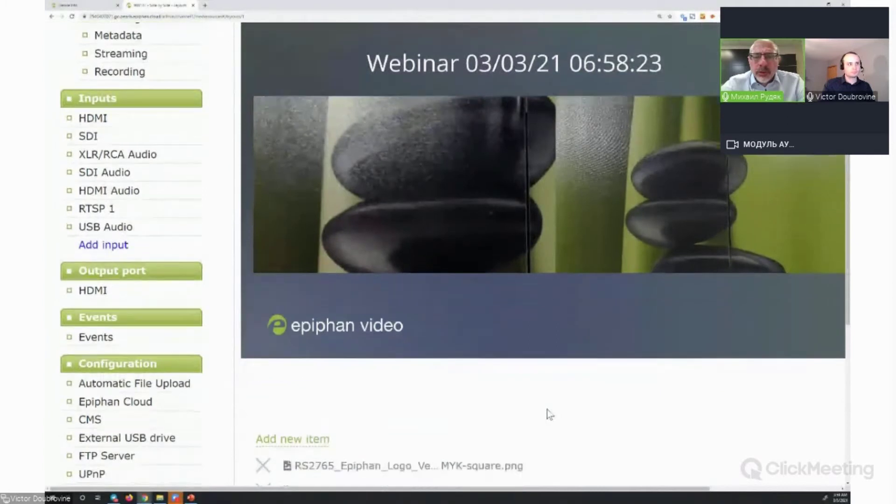
{"action": "scroll", "coordinate": [548, 414], "scroll_direction": "down", "scroll_amount": 2}
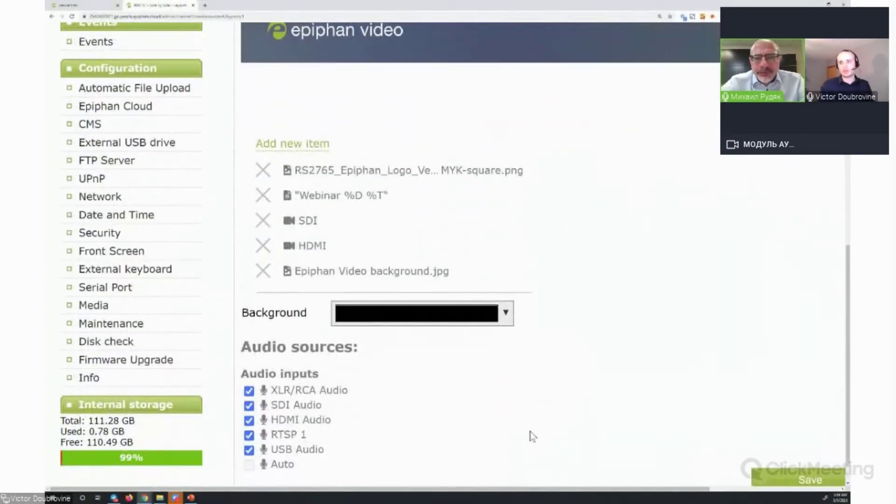
{"action": "scroll", "coordinate": [532, 434], "scroll_direction": "up", "scroll_amount": 3}
{"action": "scroll", "coordinate": [579, 451], "scroll_direction": "up", "scroll_amount": 4}
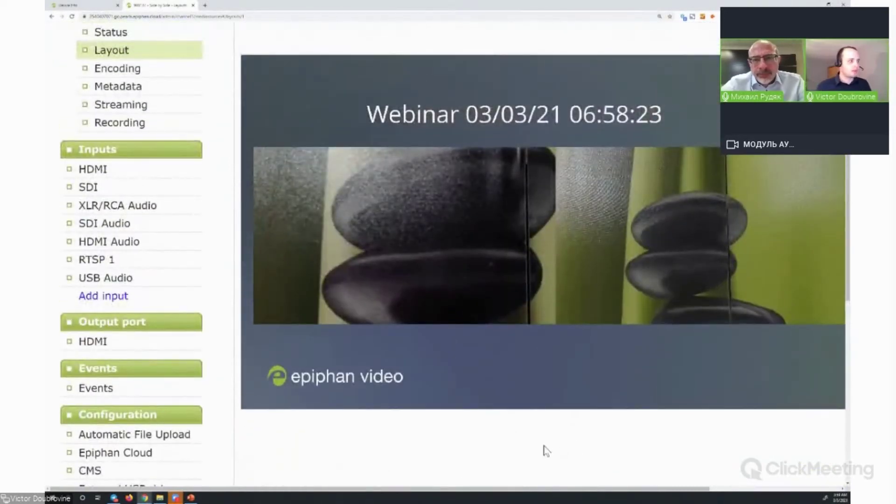
{"action": "left_click_drag", "start_coordinate": [497, 239], "coordinate": [730, 256]}
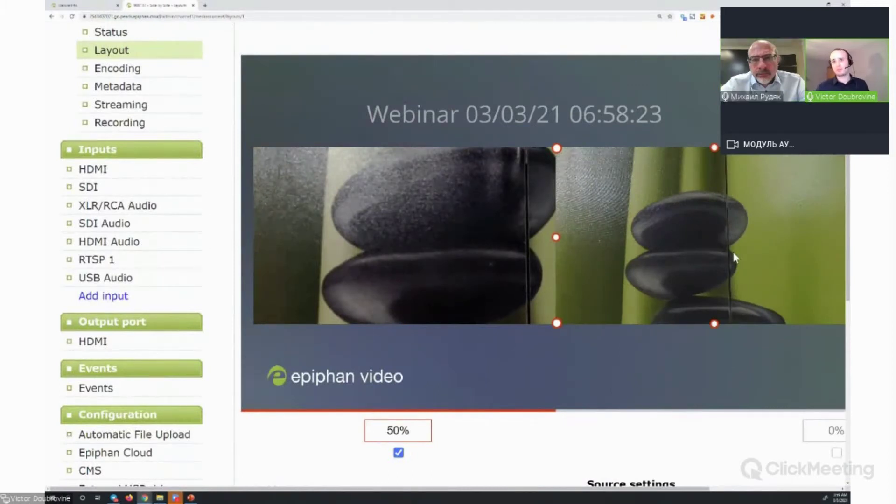
{"action": "scroll", "coordinate": [638, 218], "scroll_direction": "down", "scroll_amount": 8}
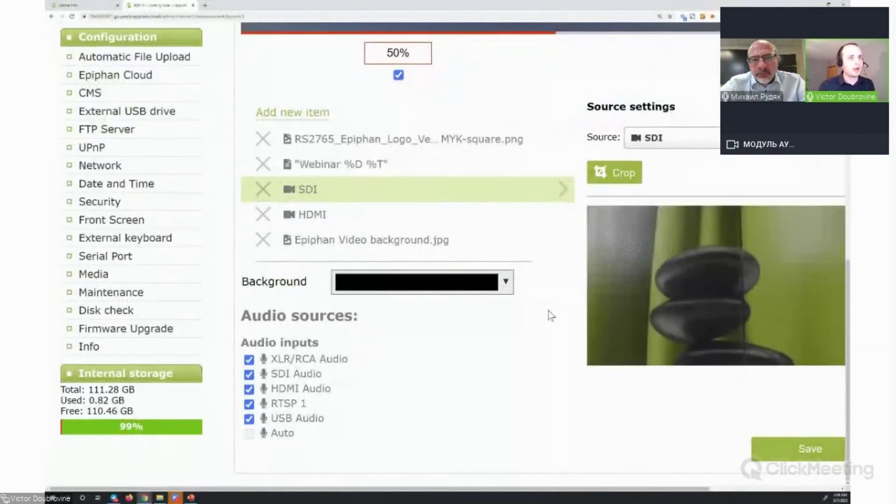
{"action": "scroll", "coordinate": [560, 312], "scroll_direction": "up", "scroll_amount": 6}
{"action": "scroll", "coordinate": [639, 233], "scroll_direction": "up", "scroll_amount": 1}
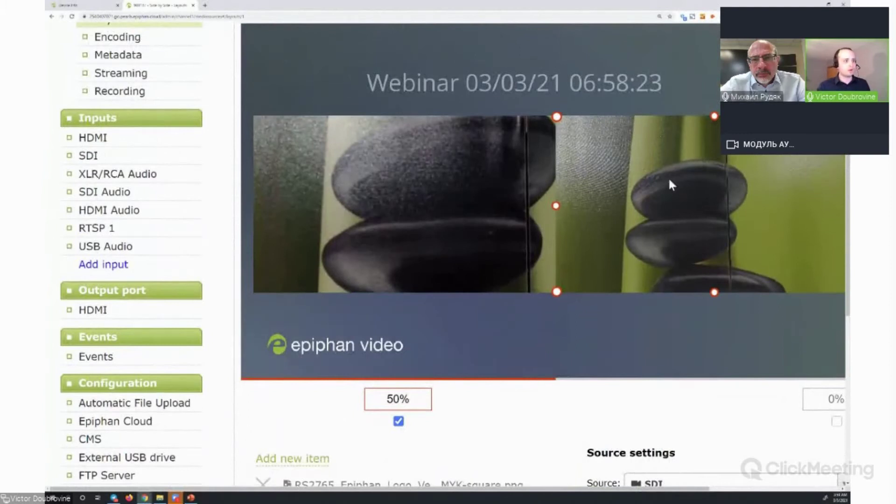
Delete the SDI video item from the layout and move the HDMI video to about 22% from the canvas's left edge
{"action": "scroll", "coordinate": [669, 178], "scroll_direction": "down", "scroll_amount": 3}
{"action": "left_click", "coordinate": [261, 407]}
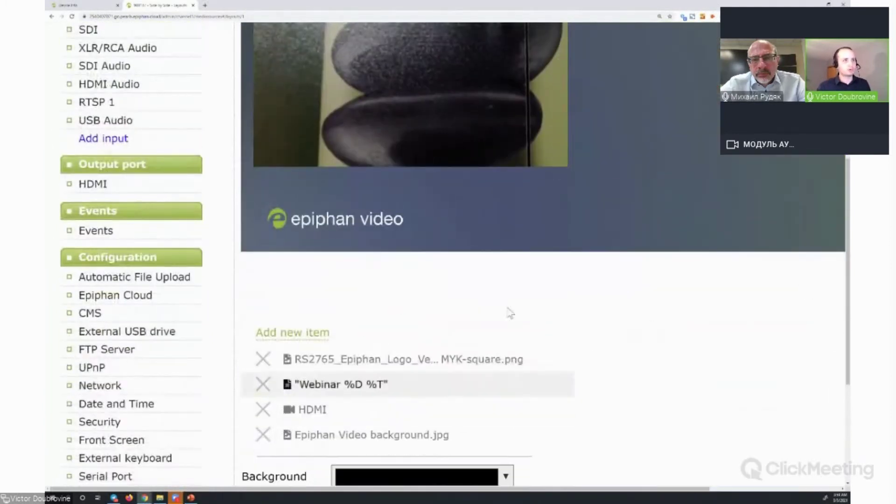
{"action": "left_click_drag", "start_coordinate": [472, 127], "coordinate": [585, 126]}
{"action": "scroll", "coordinate": [464, 345], "scroll_direction": "up", "scroll_amount": 1}
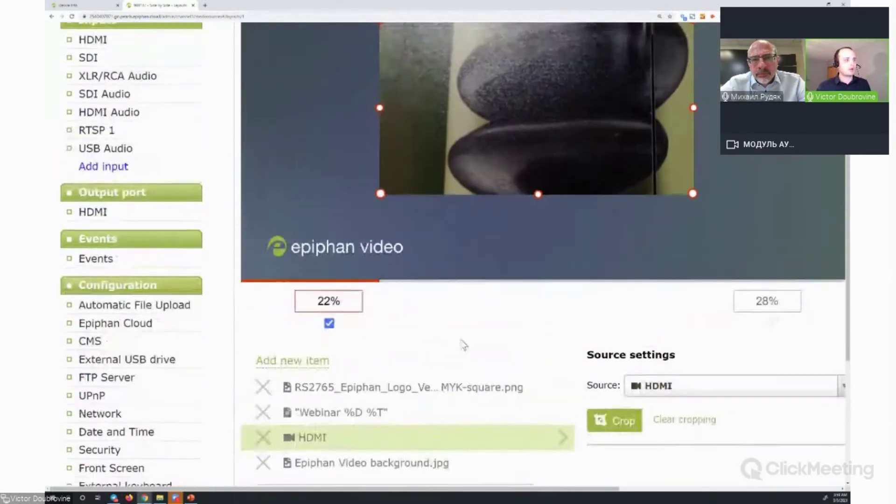
Leave only XLR/RCA Audio and USB Audio enabled as the layout's audio sources and save the layout
{"action": "scroll", "coordinate": [464, 346], "scroll_direction": "down", "scroll_amount": 4}
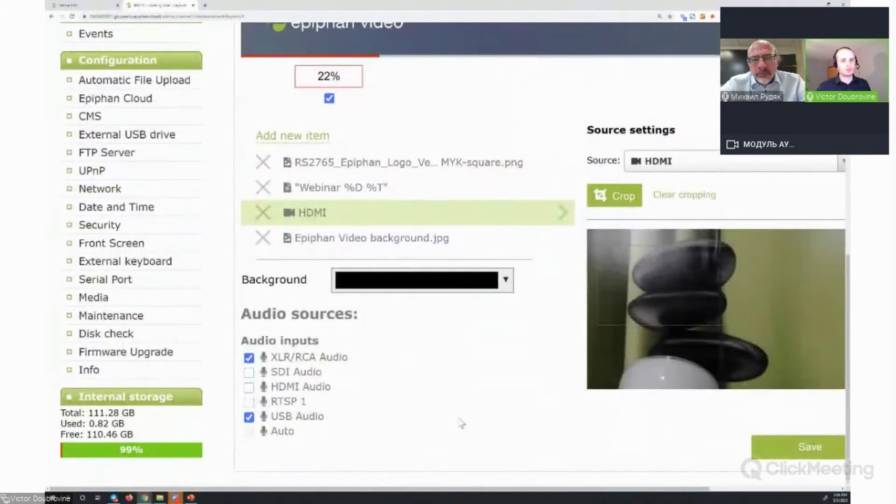
{"action": "left_click", "coordinate": [801, 447]}
{"action": "scroll", "coordinate": [537, 456], "scroll_direction": "up", "scroll_amount": 5}
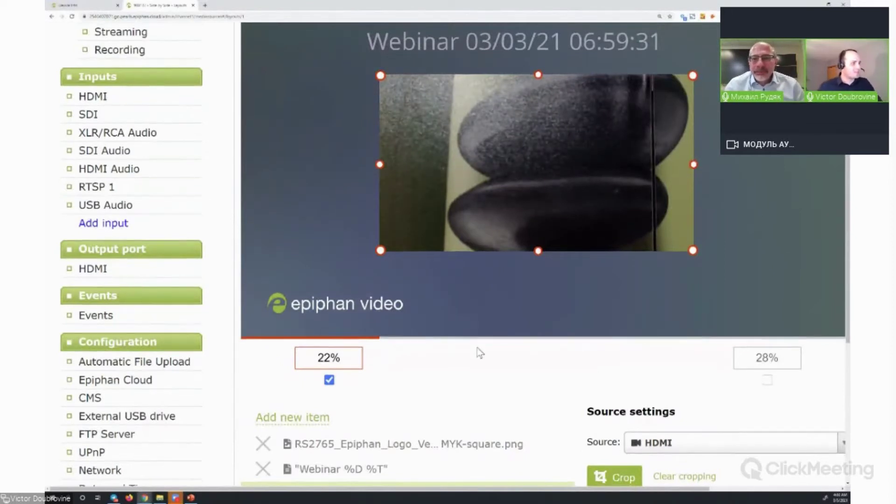
{"action": "scroll", "coordinate": [478, 352], "scroll_direction": "down", "scroll_amount": 1}
{"action": "scroll", "coordinate": [483, 338], "scroll_direction": "up", "scroll_amount": 1}
{"action": "scroll", "coordinate": [484, 342], "scroll_direction": "up", "scroll_amount": 3}
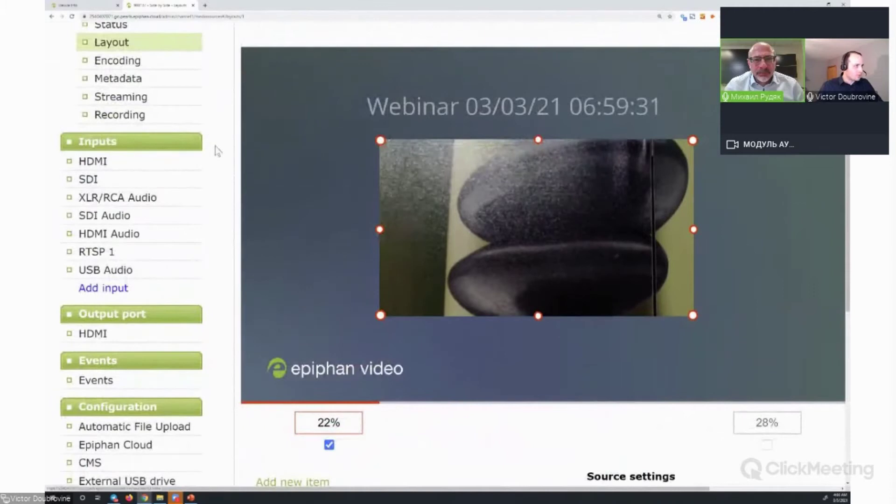
{"action": "scroll", "coordinate": [231, 200], "scroll_direction": "up", "scroll_amount": 2}
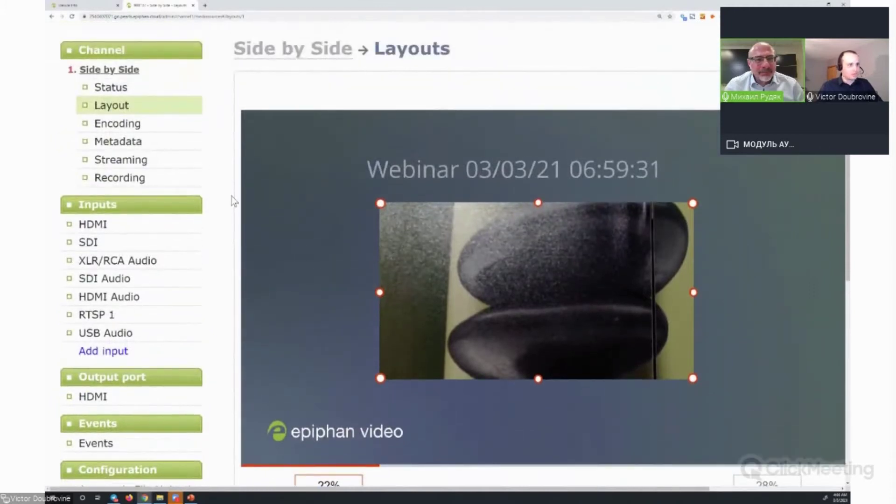